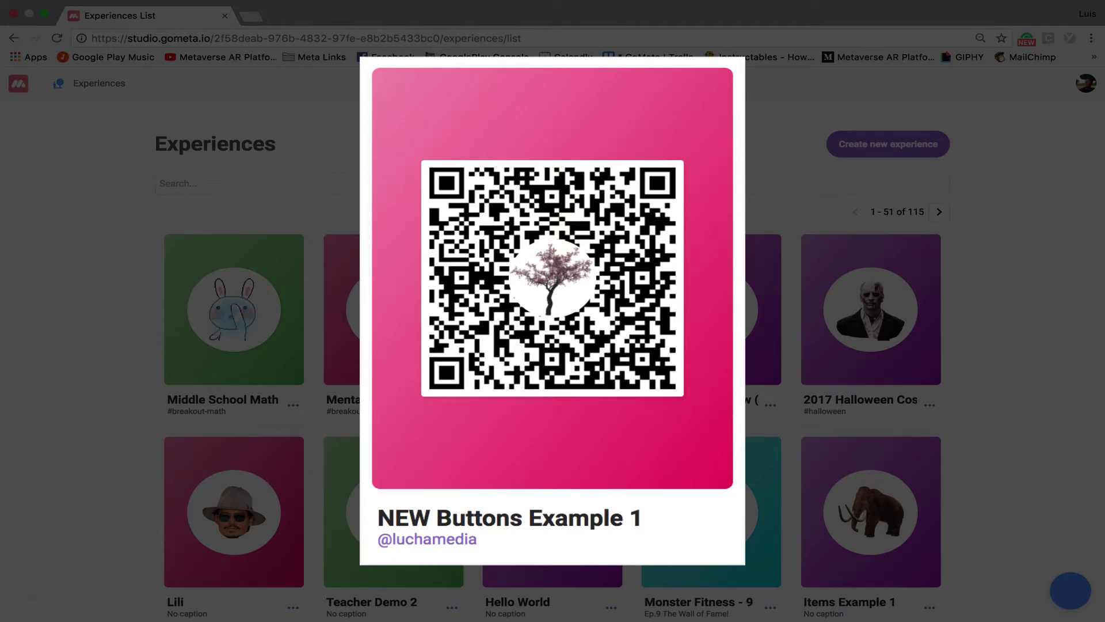
Step: Create a new experience and move its Scene 1 slightly down and to the right on the storyboard
click(483, 207)
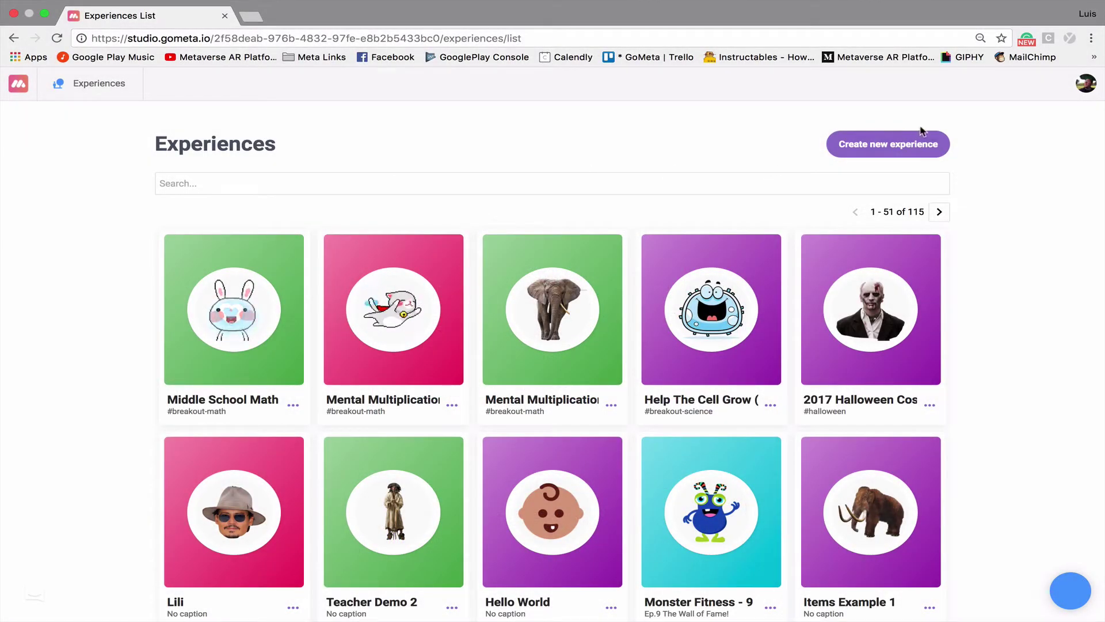
click(893, 145)
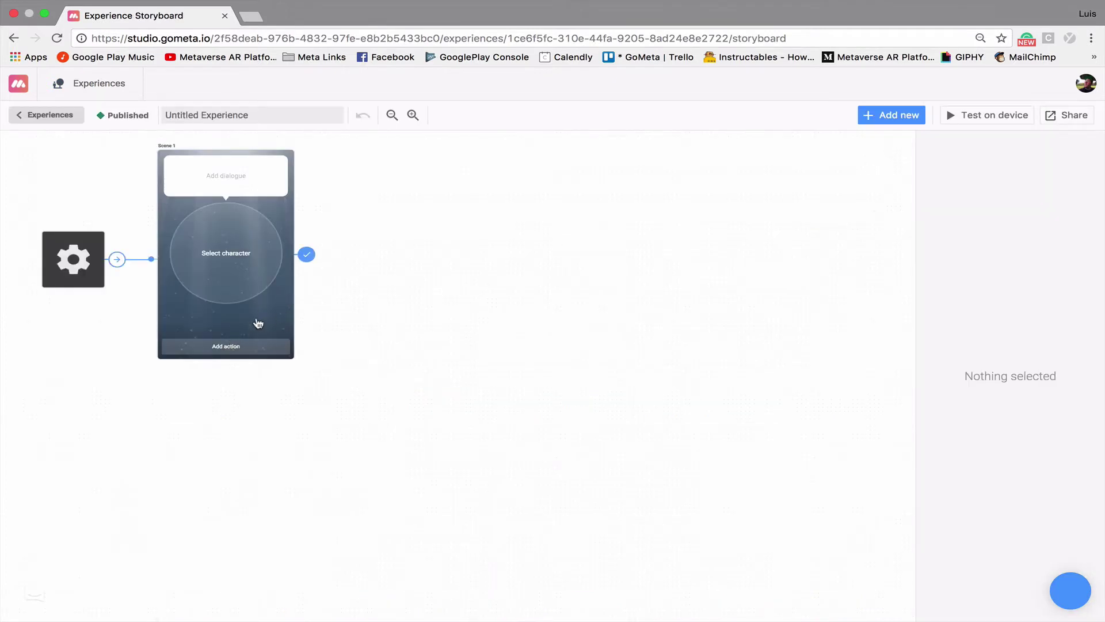
drag(264, 313, 312, 351)
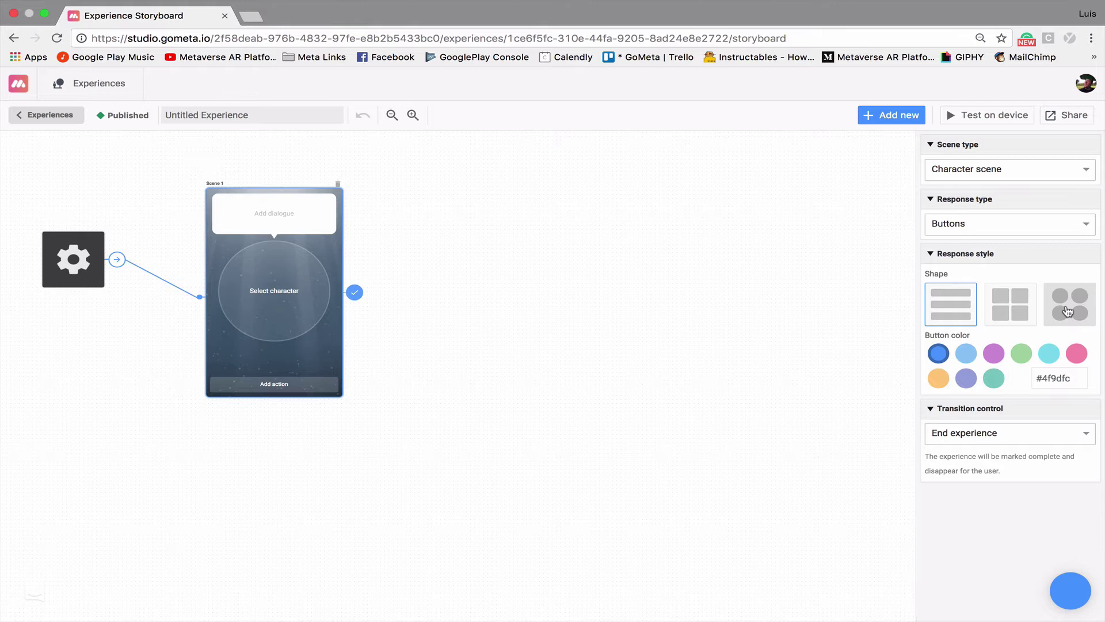
Step: Add a response button to Scene 1 and try the square button shape followed by the circular one
click(308, 385)
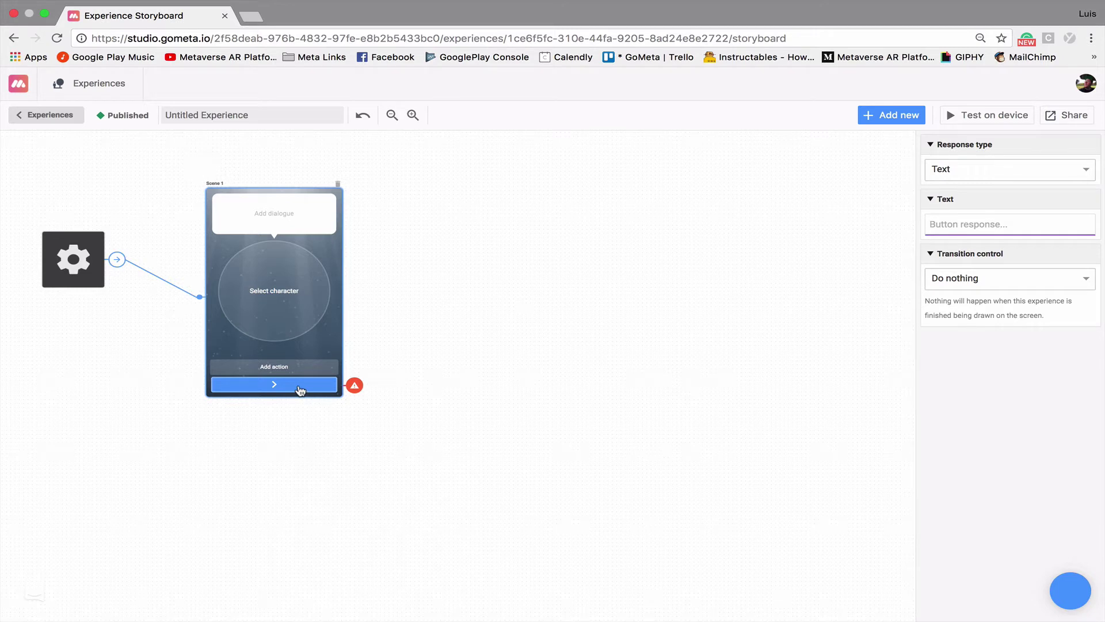
click(324, 340)
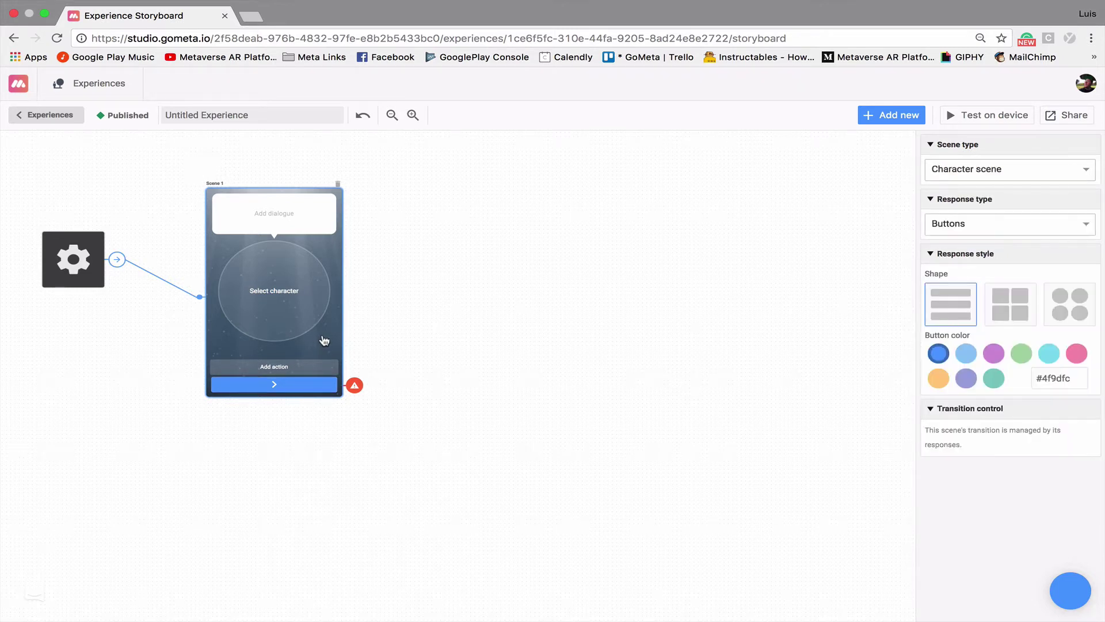
click(1008, 308)
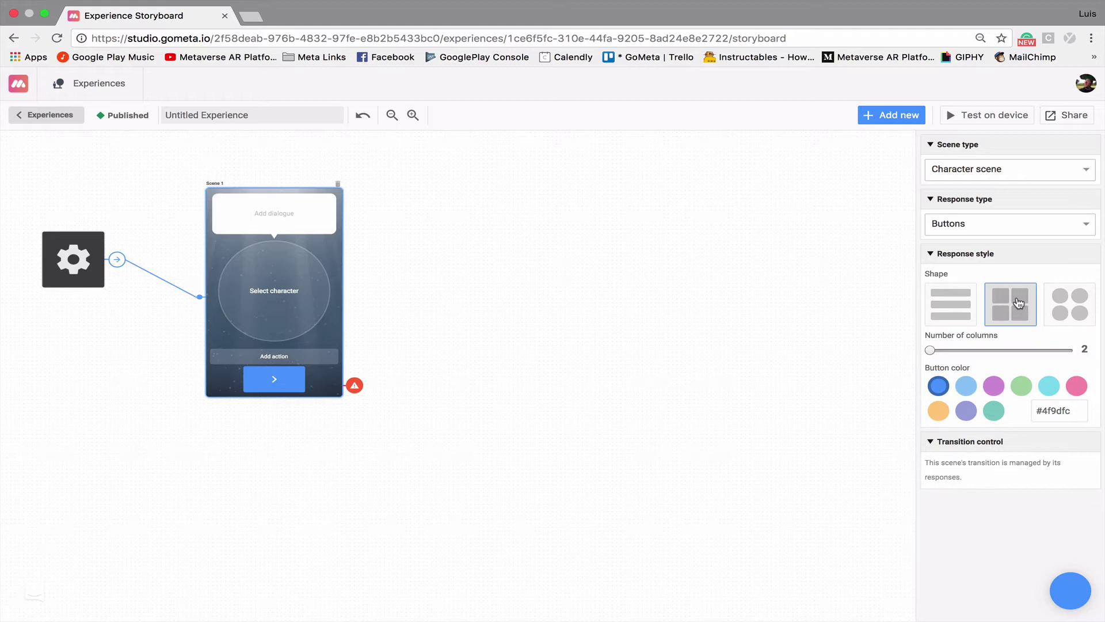
click(1070, 312)
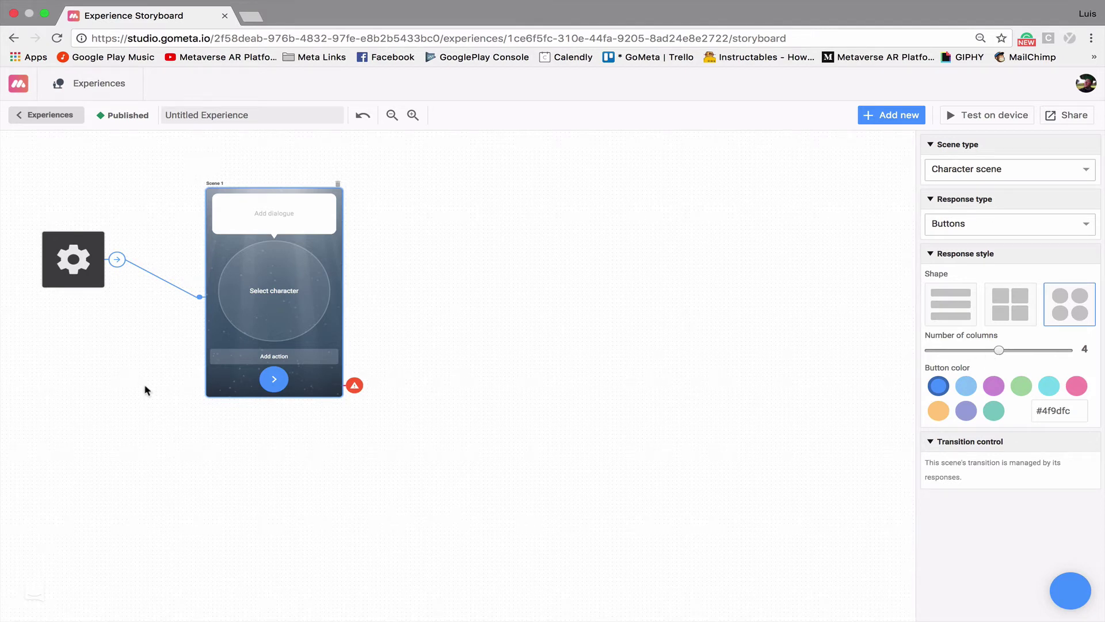
Step: Add three more response buttons to Scene 1 and switch the button shape to squares
click(297, 358)
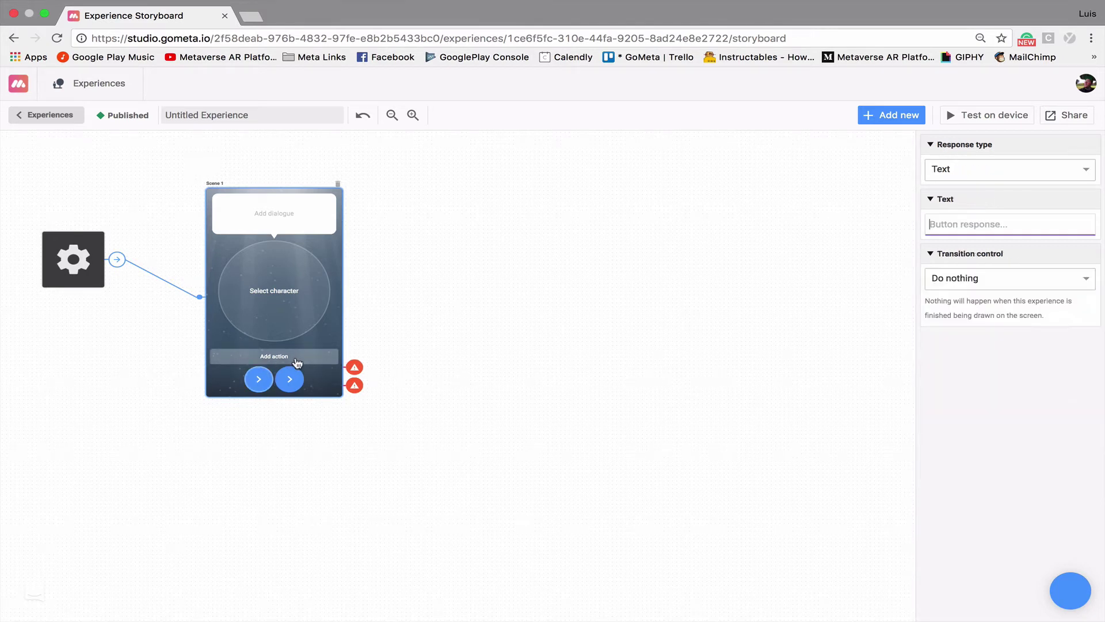
click(297, 358)
click(297, 358)
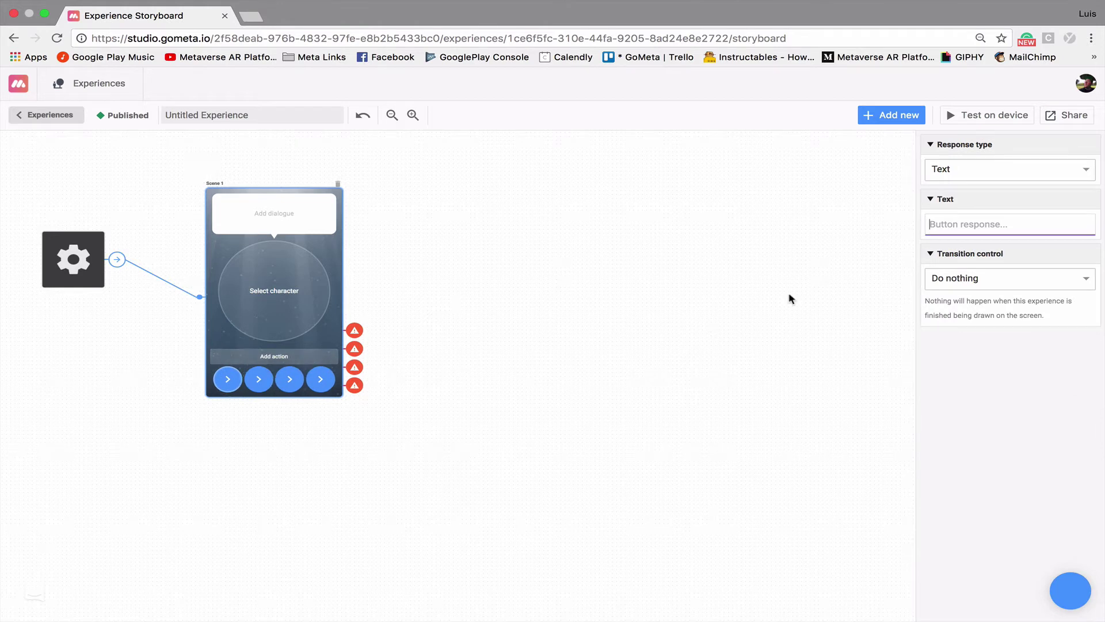
click(313, 343)
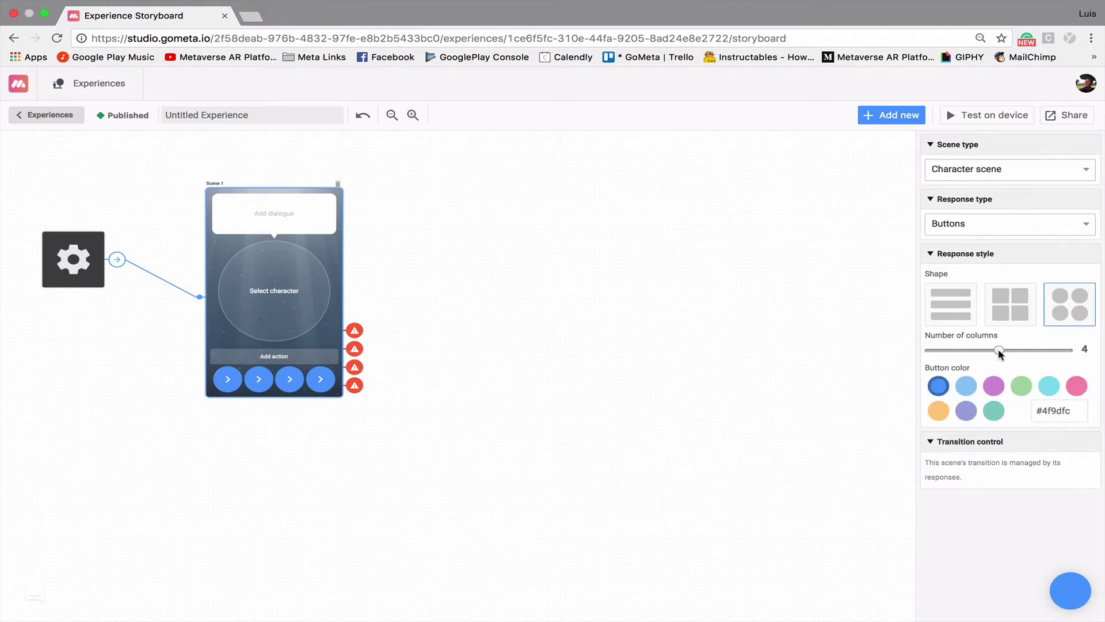
mouse_move(998, 352)
mouse_down()
mouse_move(1041, 356)
mouse_move(933, 353)
mouse_move(1006, 353)
mouse_up()
click(1018, 309)
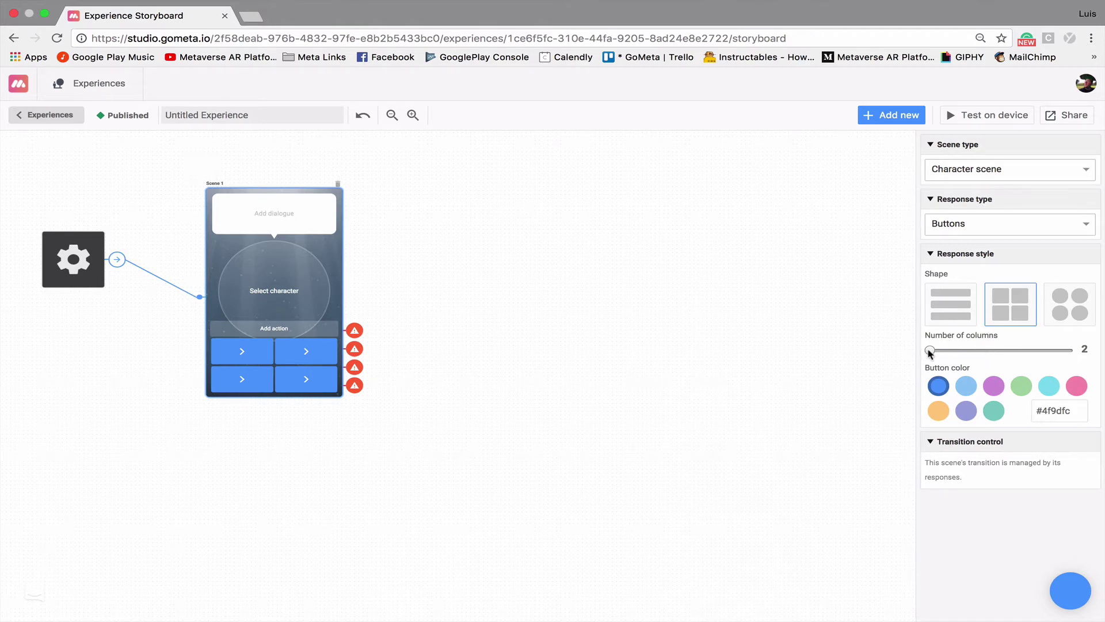
Step: Try several preset colors on Scene 1's buttons, ending with green #a6d6a6
click(966, 389)
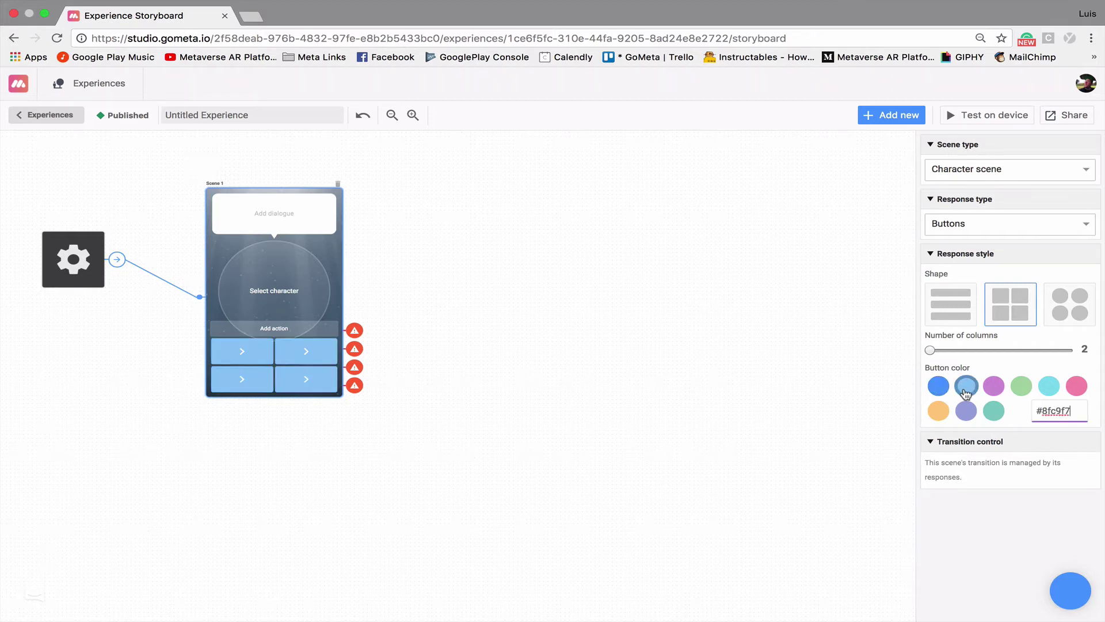
click(996, 390)
click(1027, 392)
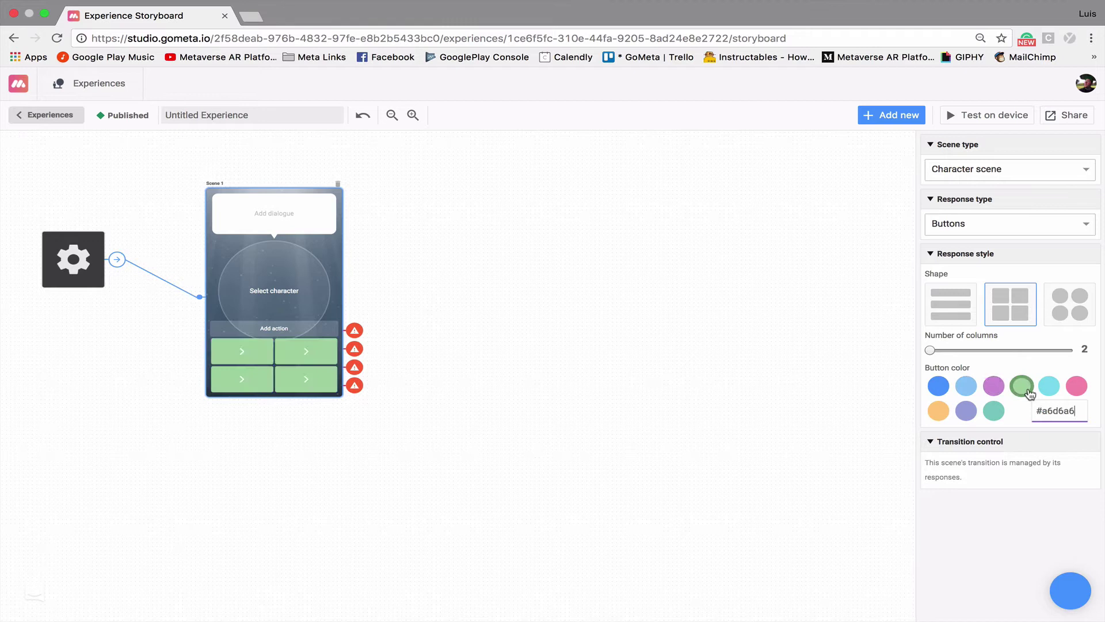
click(1048, 386)
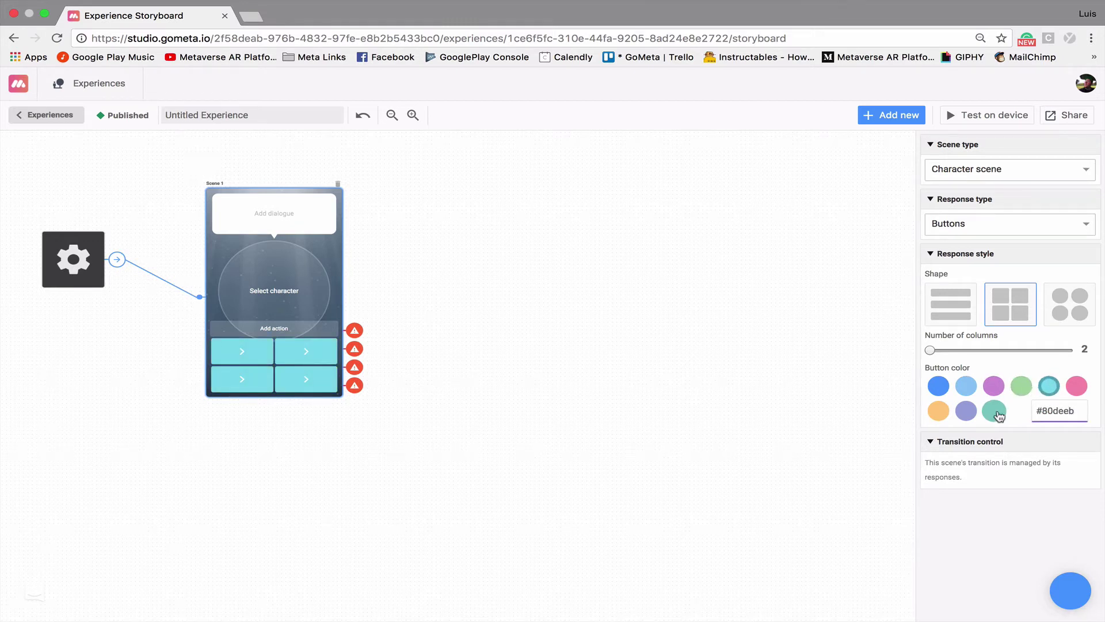
click(1069, 413)
click(985, 415)
click(966, 412)
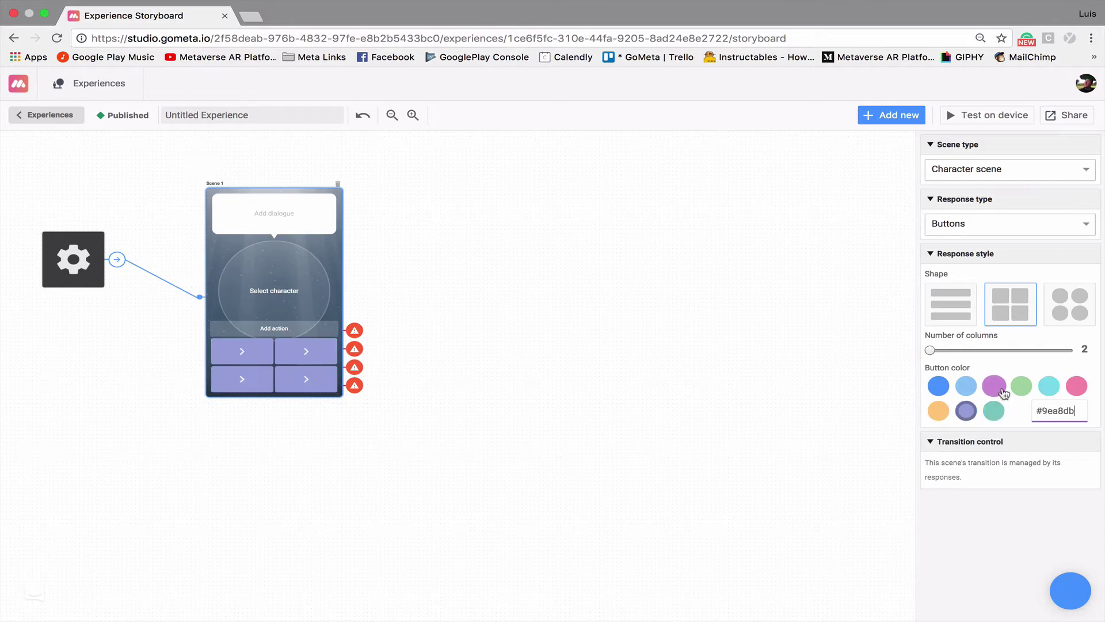
click(1026, 391)
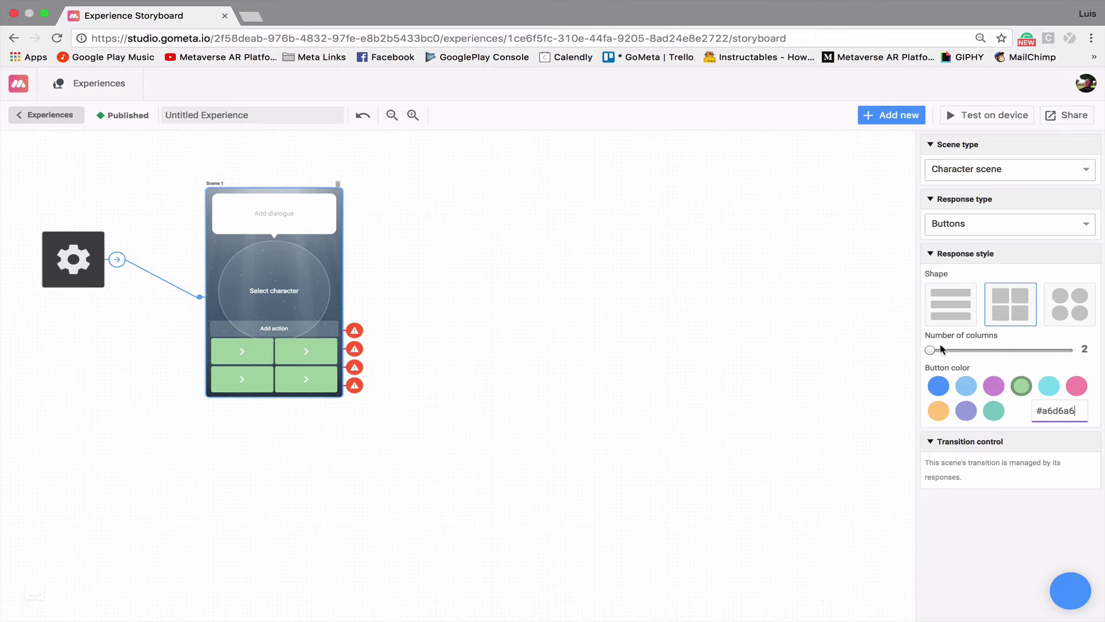
Step: Set the button layout to 6 columns and add two more response buttons to Scene 1
drag(942, 349, 1068, 351)
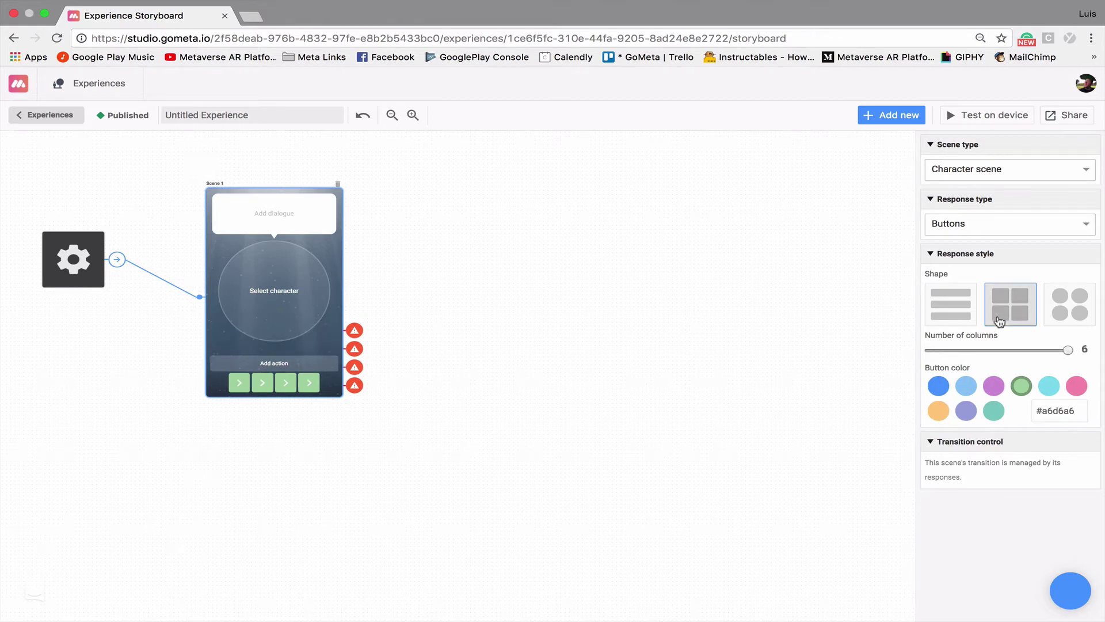
click(282, 367)
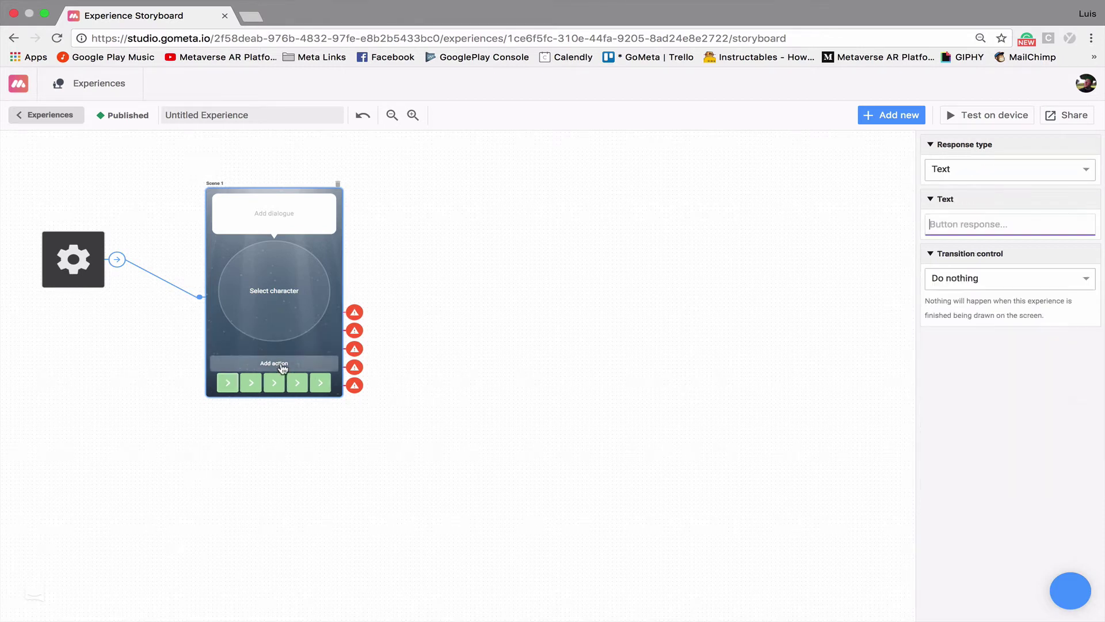
click(282, 367)
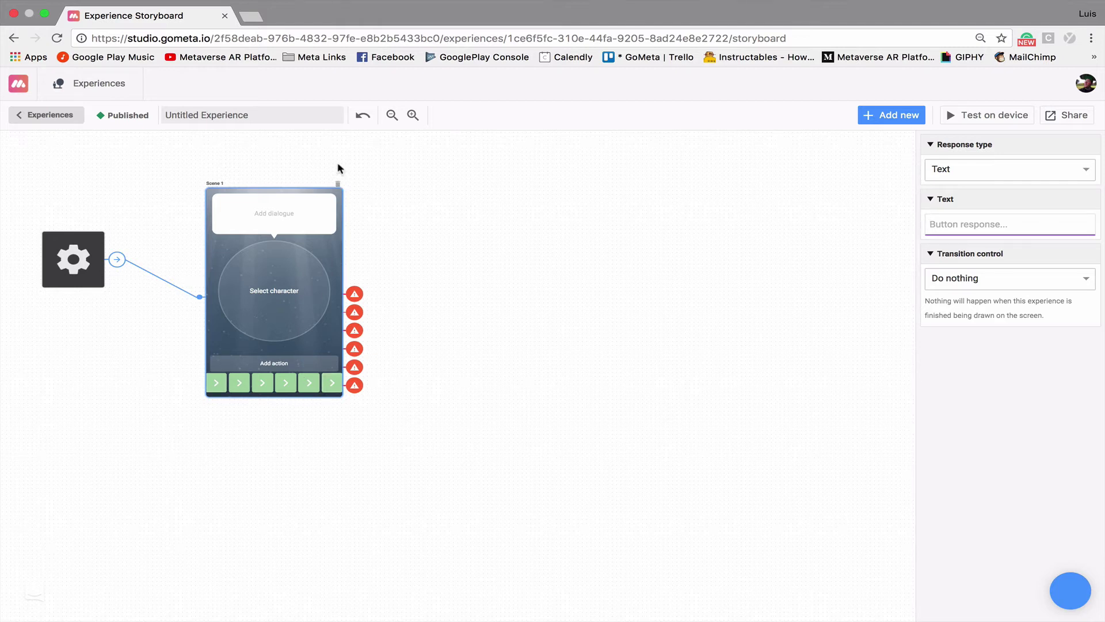
Step: Replace the existing Scene 1 with a new blank character scene
click(338, 184)
click(881, 117)
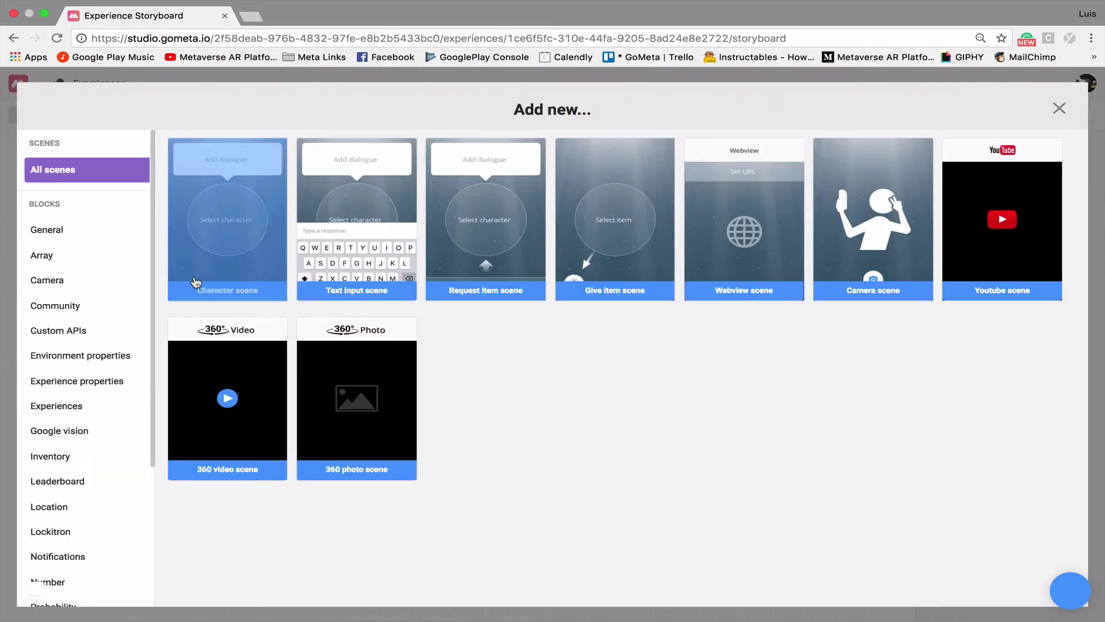
click(242, 259)
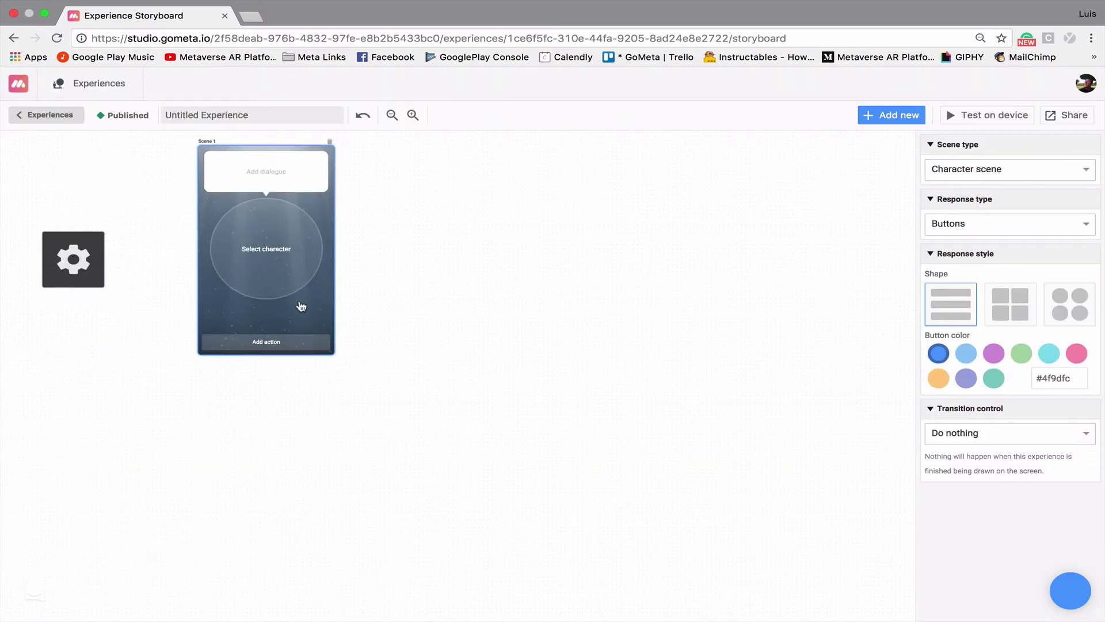
Step: Set the experience's initial scene transition to the new Scene 1
click(95, 263)
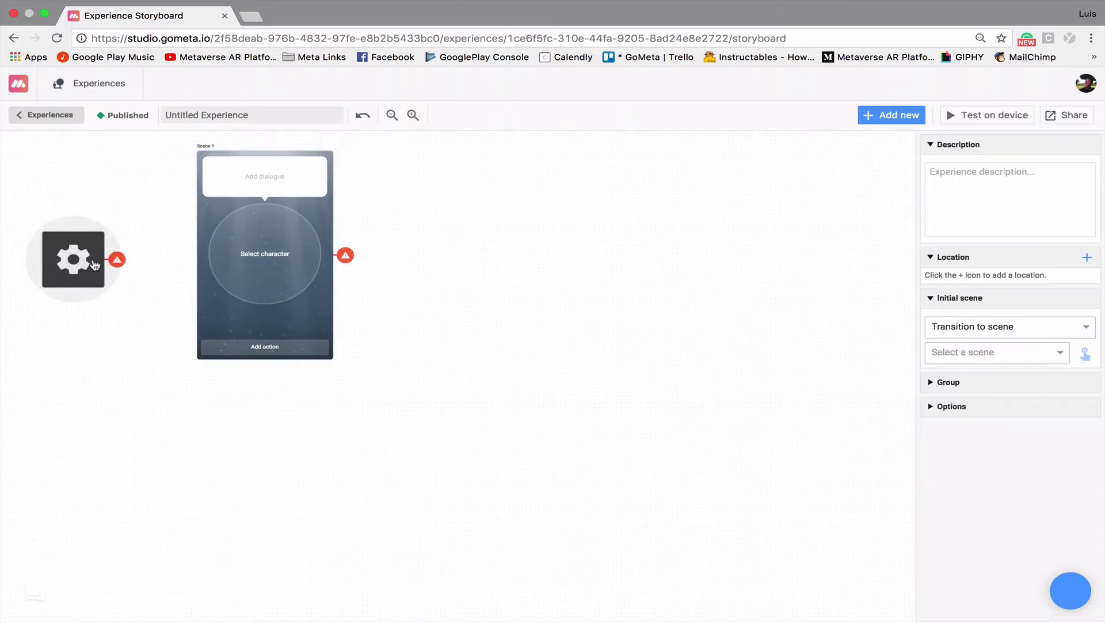
click(1085, 353)
click(292, 301)
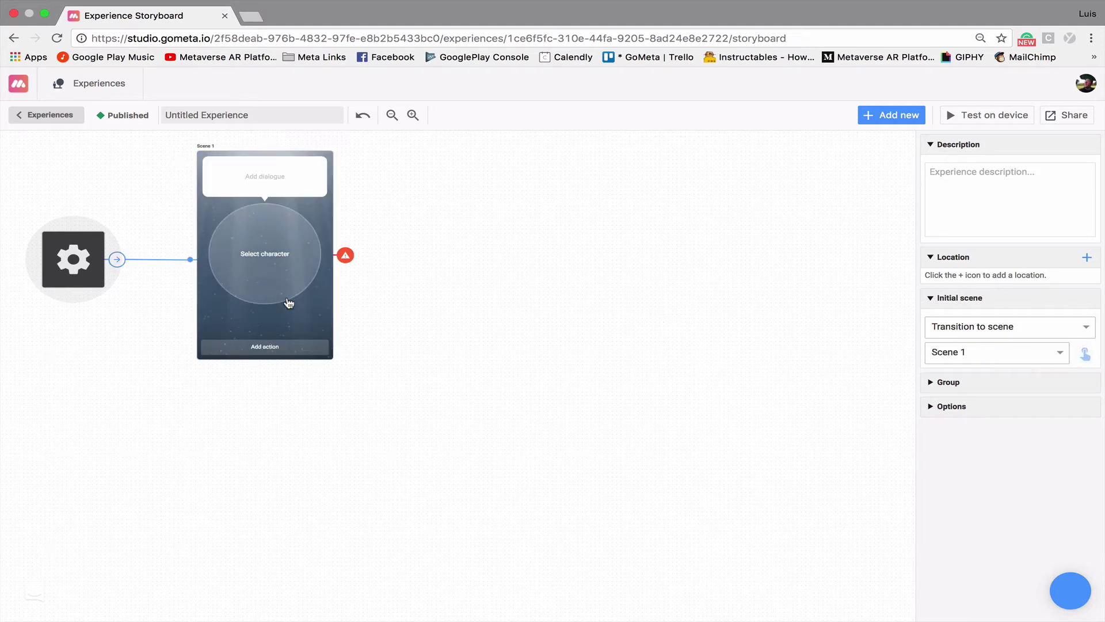
Step: Add four response buttons to Scene 1
click(301, 346)
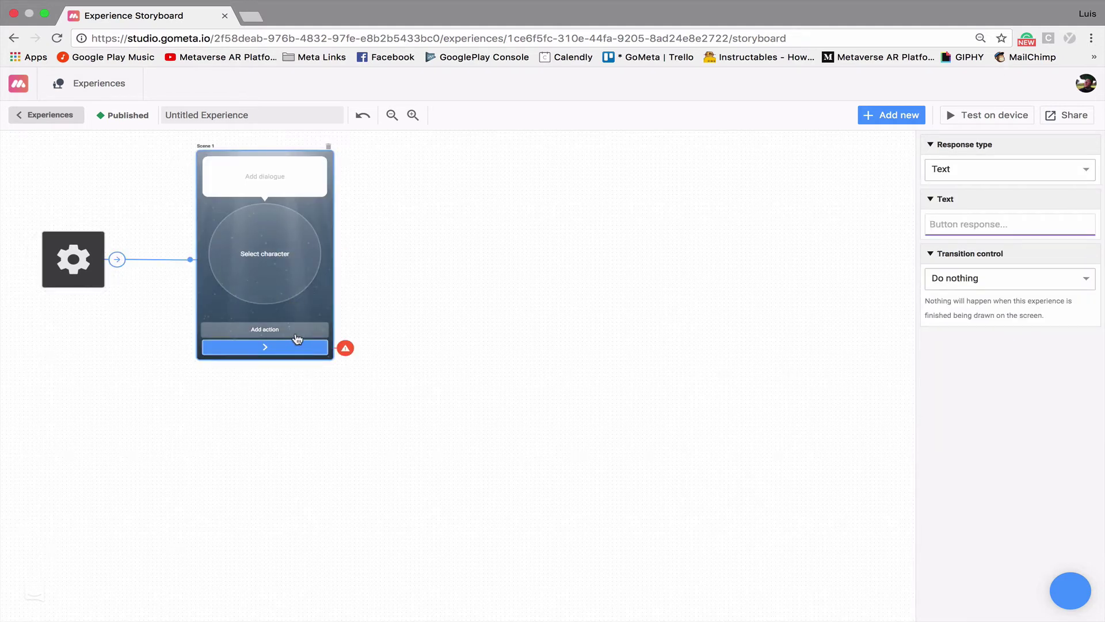
click(297, 333)
click(305, 313)
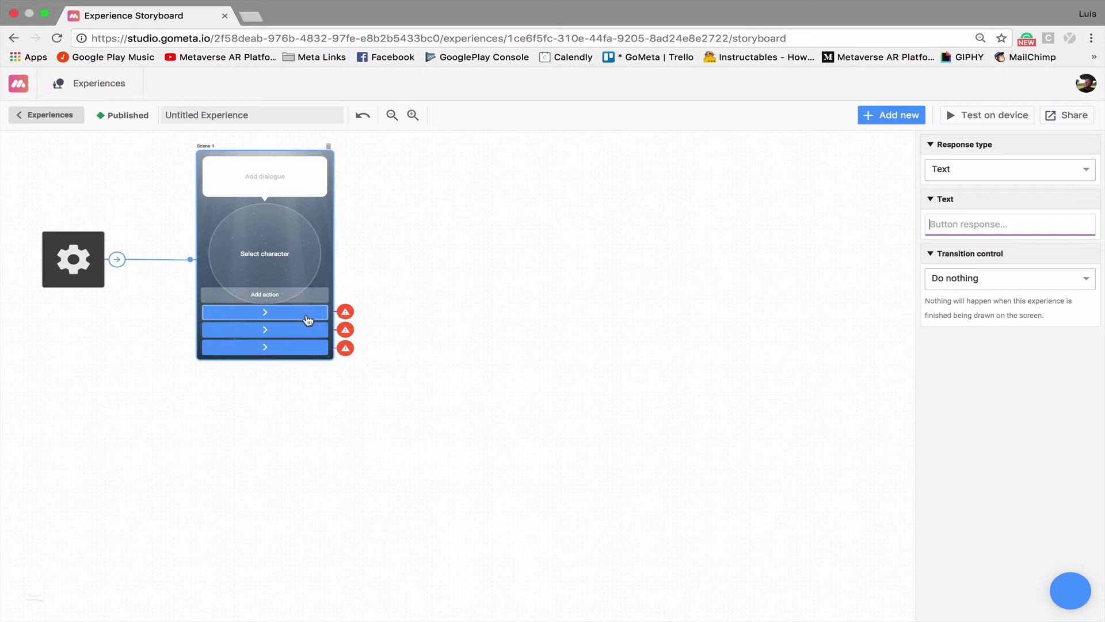
click(306, 294)
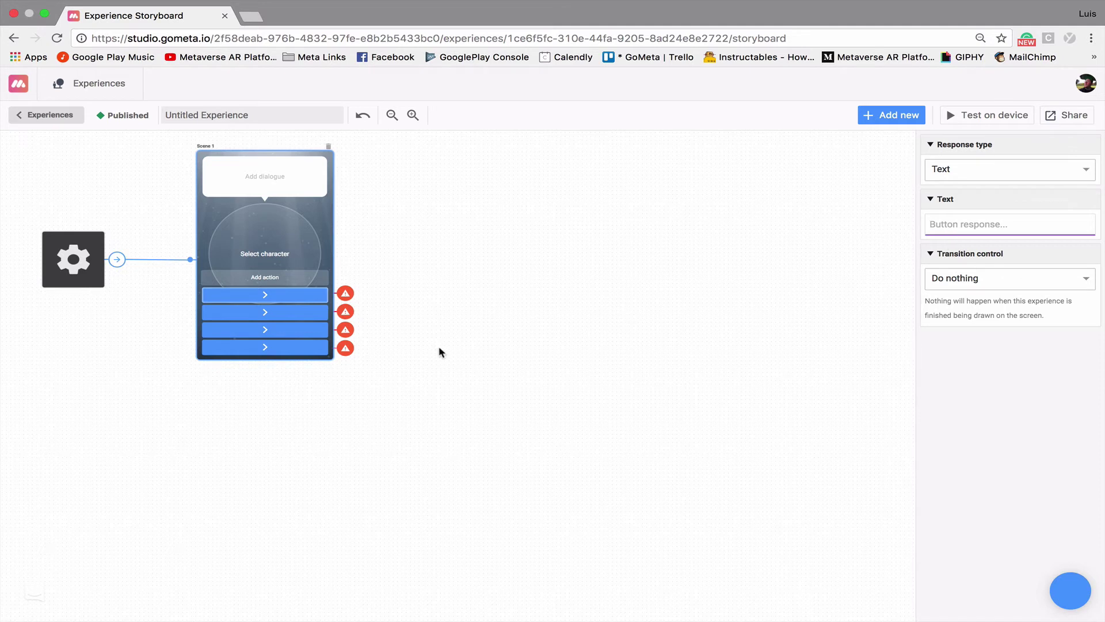
Step: Set Scene 1's button shape to squares arranged in 3 columns
click(324, 216)
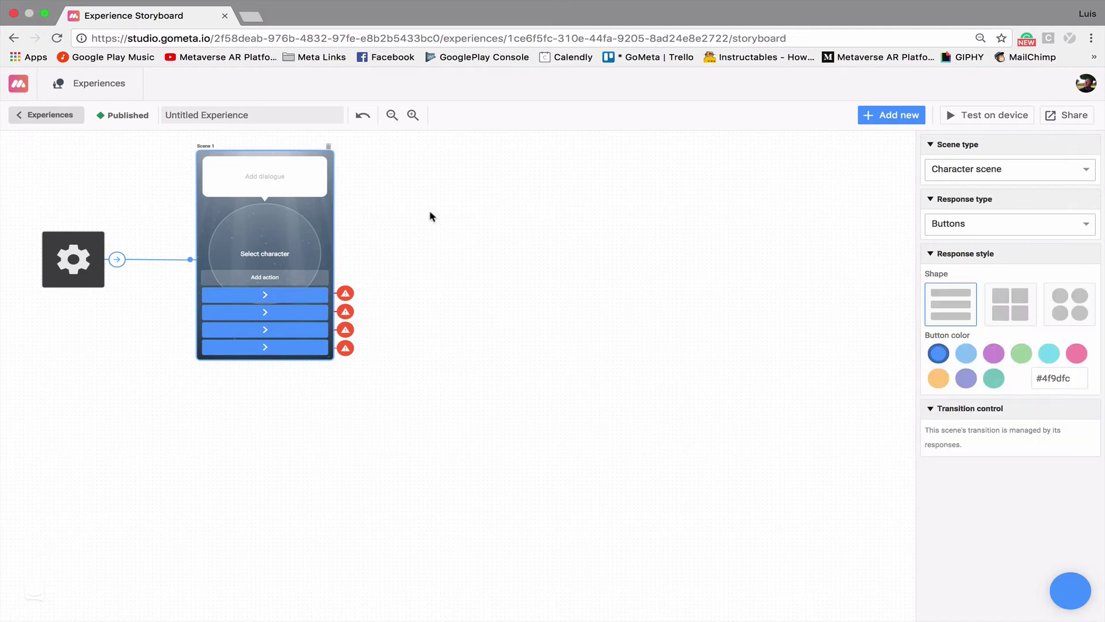
click(1018, 300)
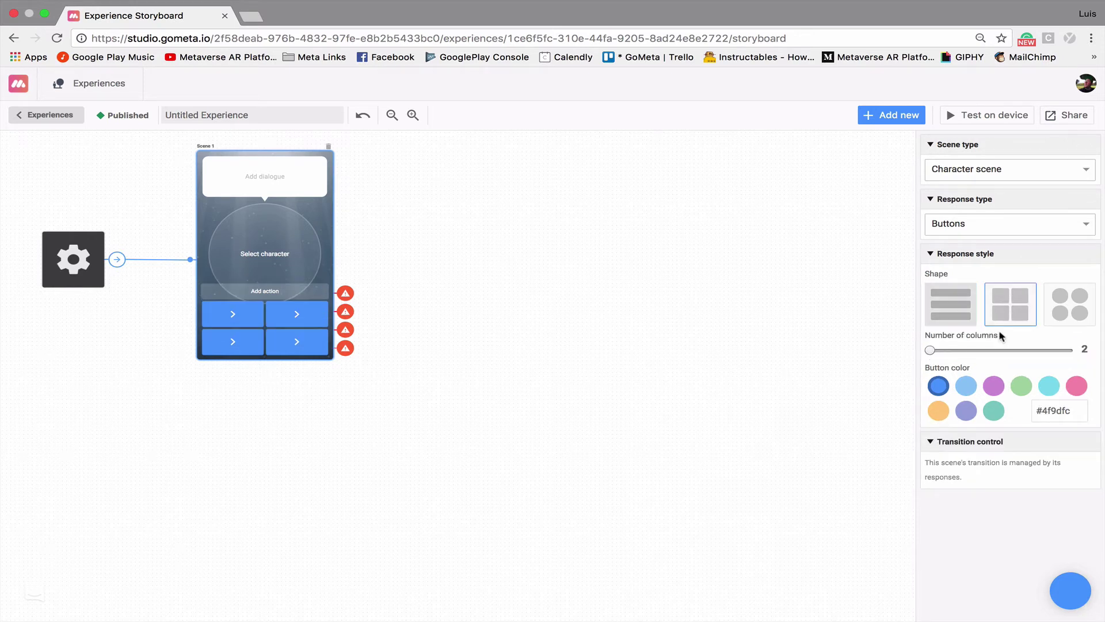
drag(938, 353, 954, 353)
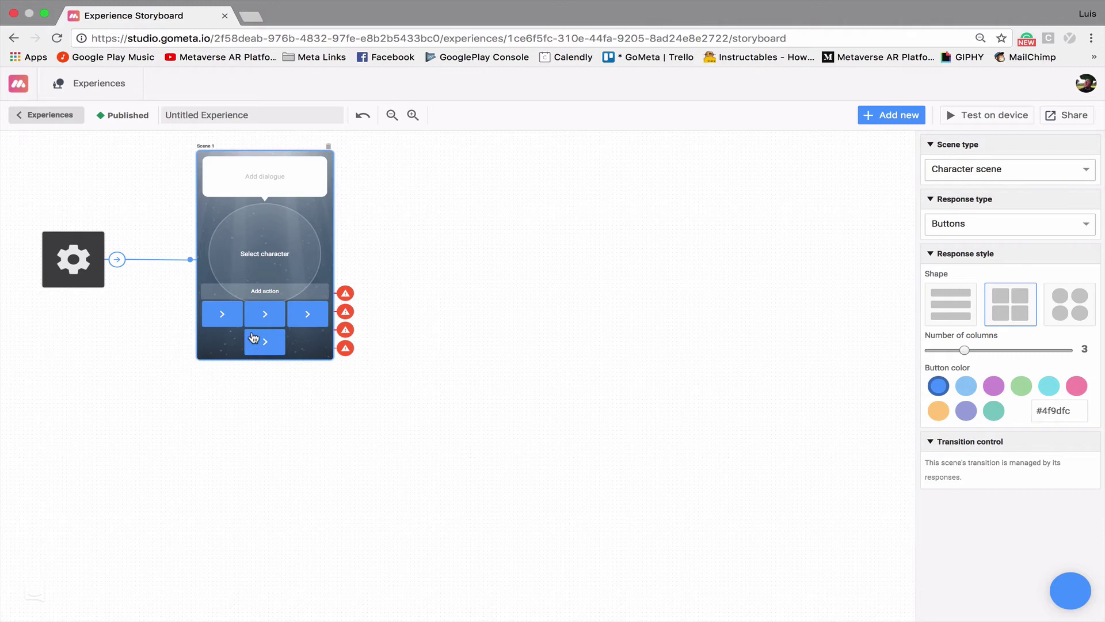
Step: Label the upper middle button UP, the lower one DOWN, the upper left one LEFT and the upper right one RIGHT
click(277, 313)
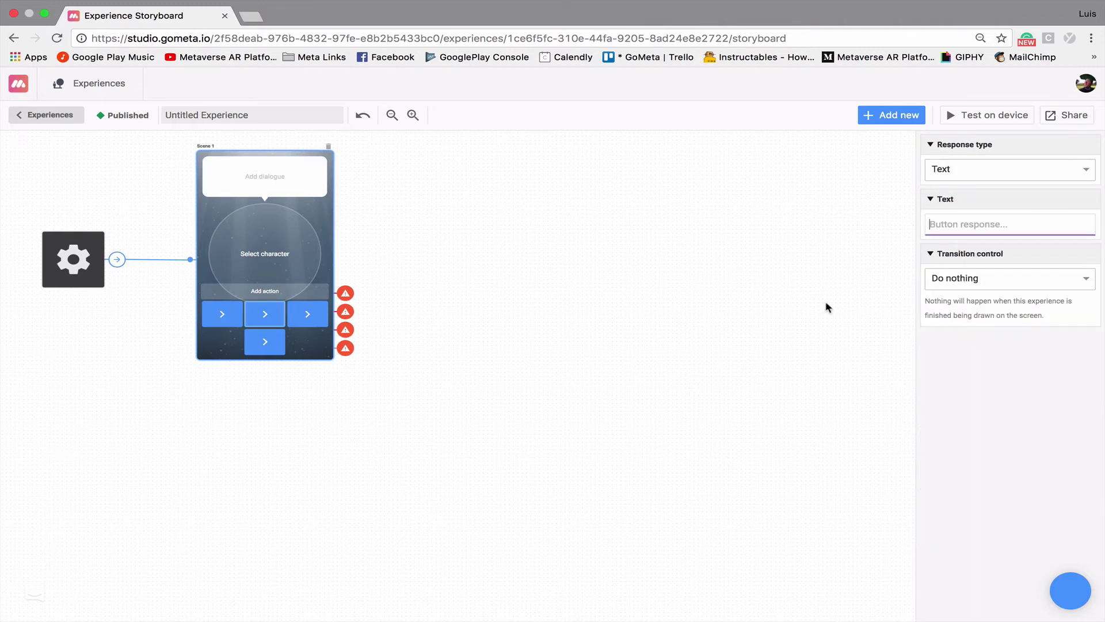
text(UP)
click(270, 343)
text(DOWN)
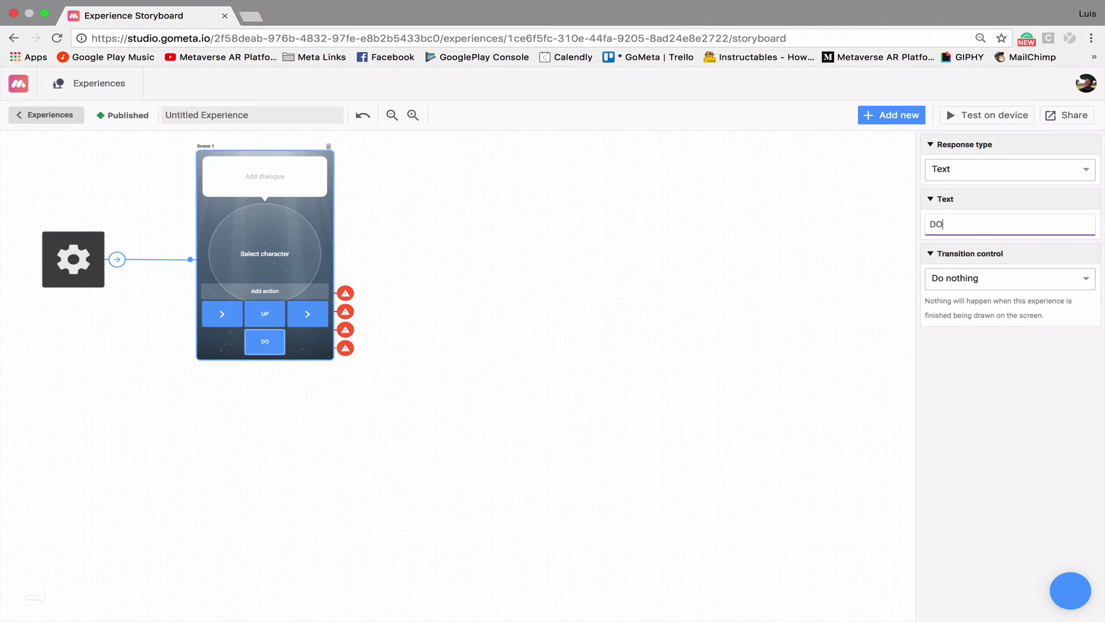
click(226, 314)
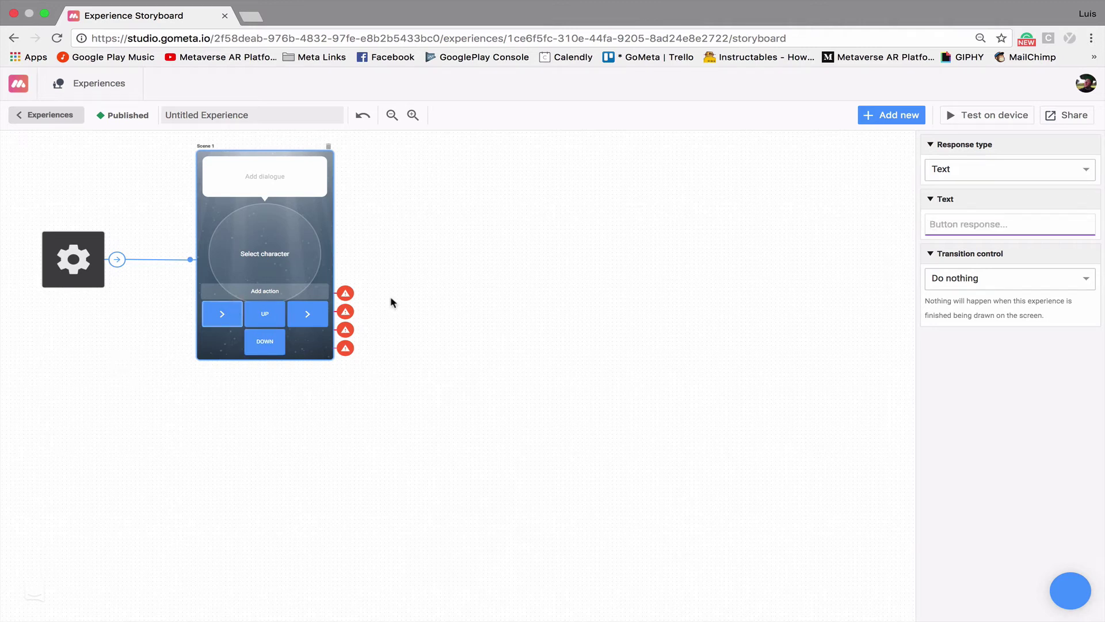
text(LEFT)
click(307, 315)
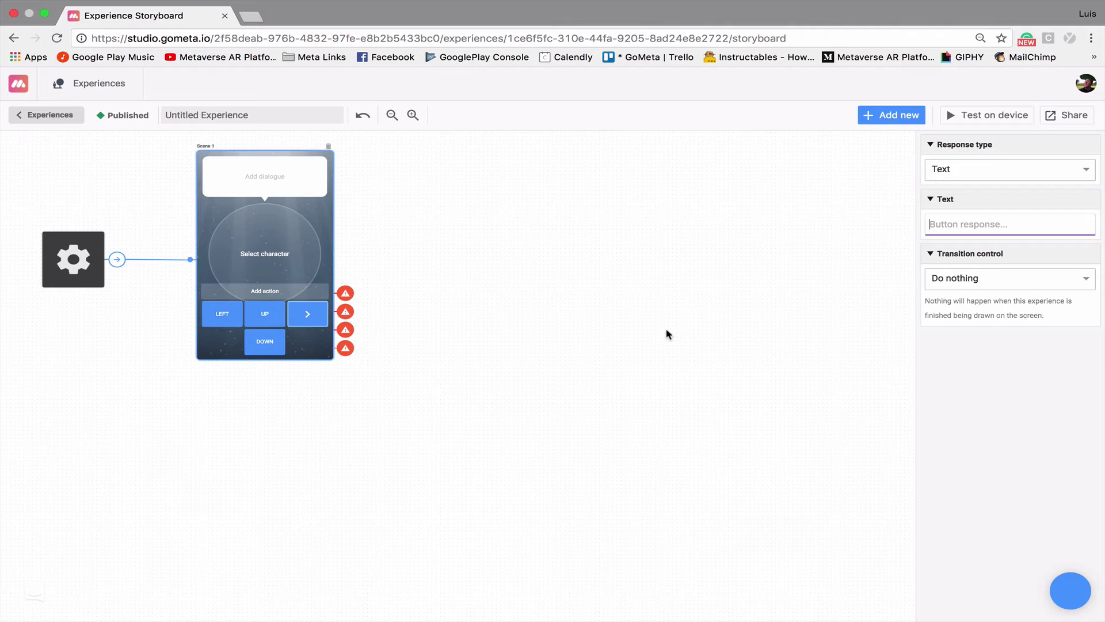
text(RIGHT)
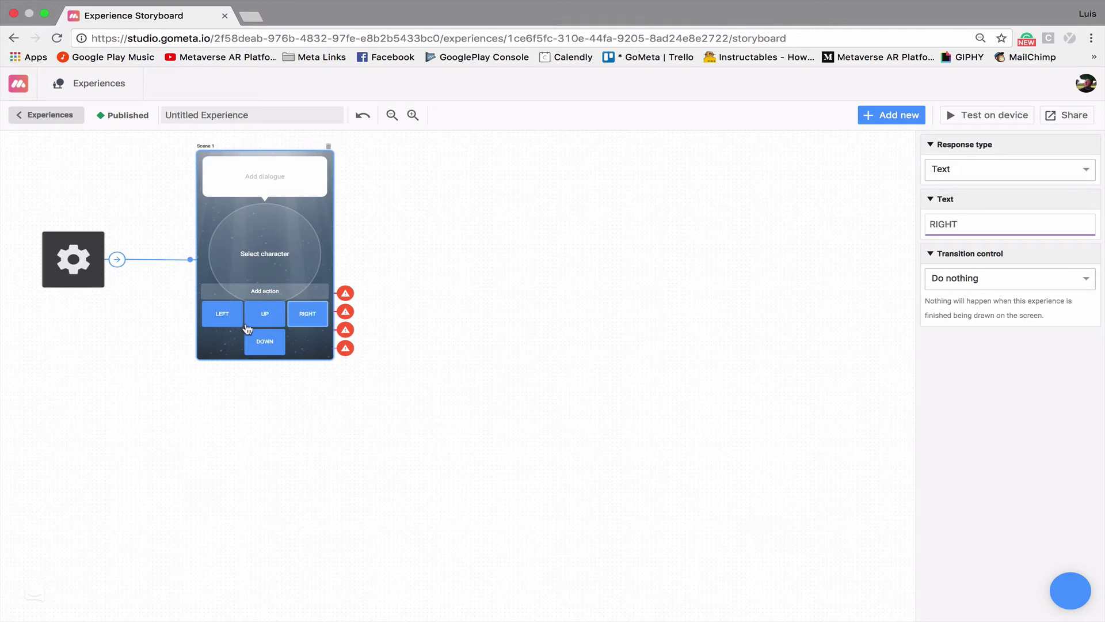
Step: Add two character scenes, placing Scene 2 beside Scene 1 and Scene 3 below Scene 2
click(225, 318)
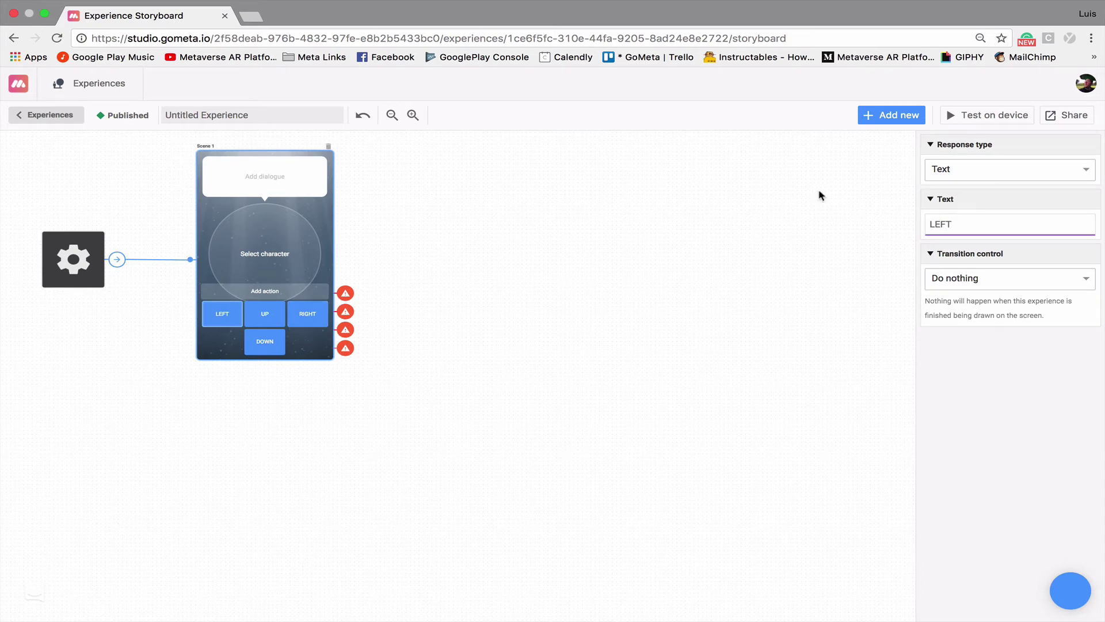
click(897, 114)
click(214, 259)
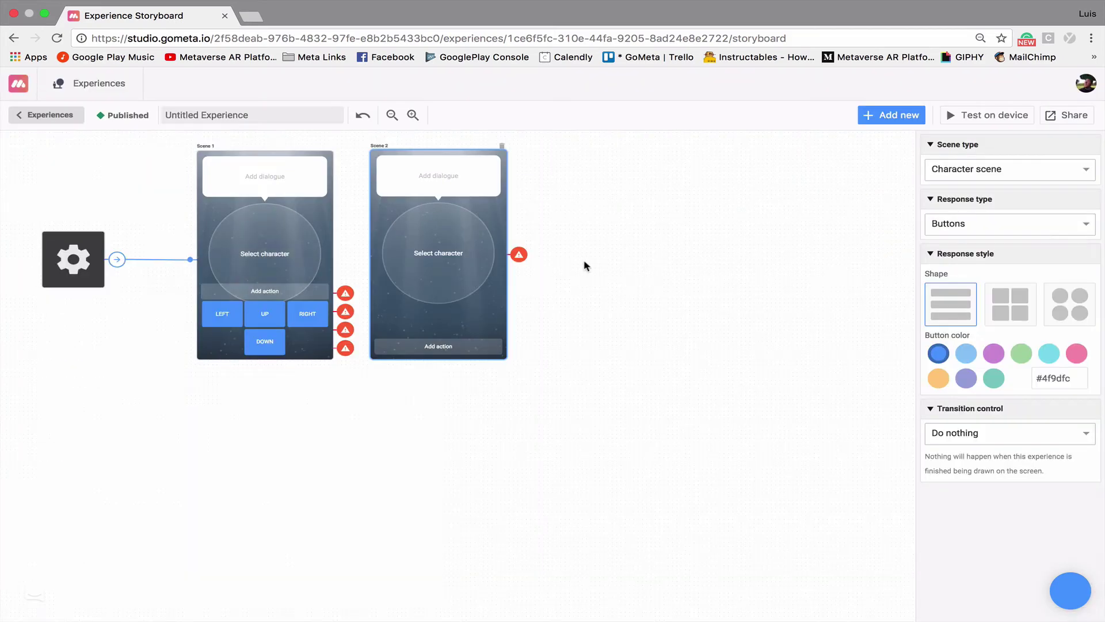
drag(408, 234, 506, 234)
click(898, 116)
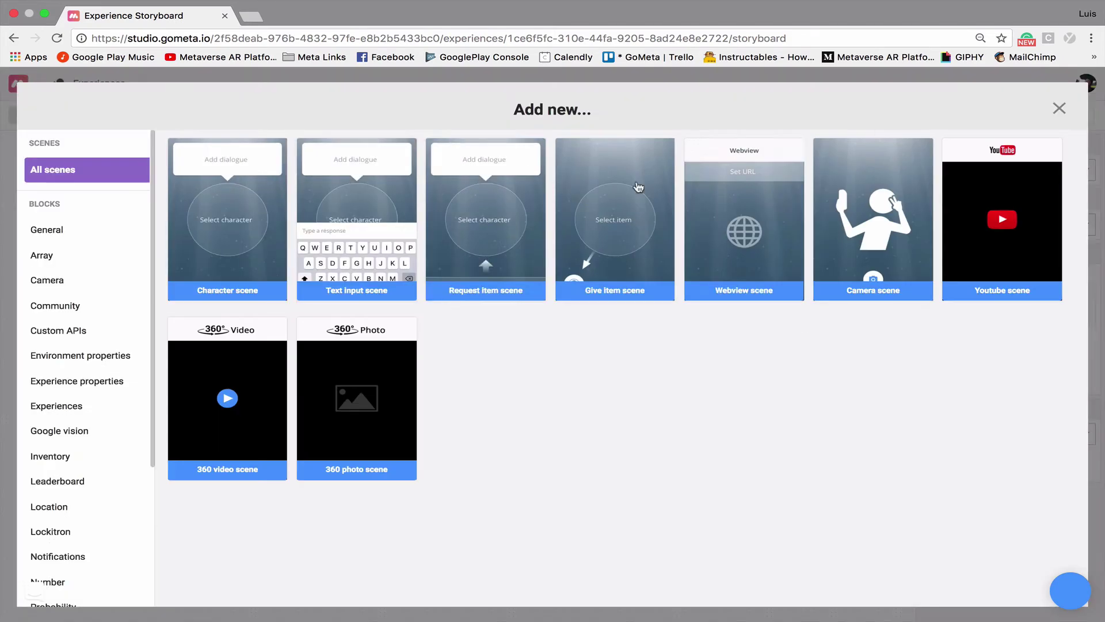
click(236, 224)
drag(695, 227, 542, 461)
Step: Set Scene 1's LEFT button to transition to Scene 2
click(223, 310)
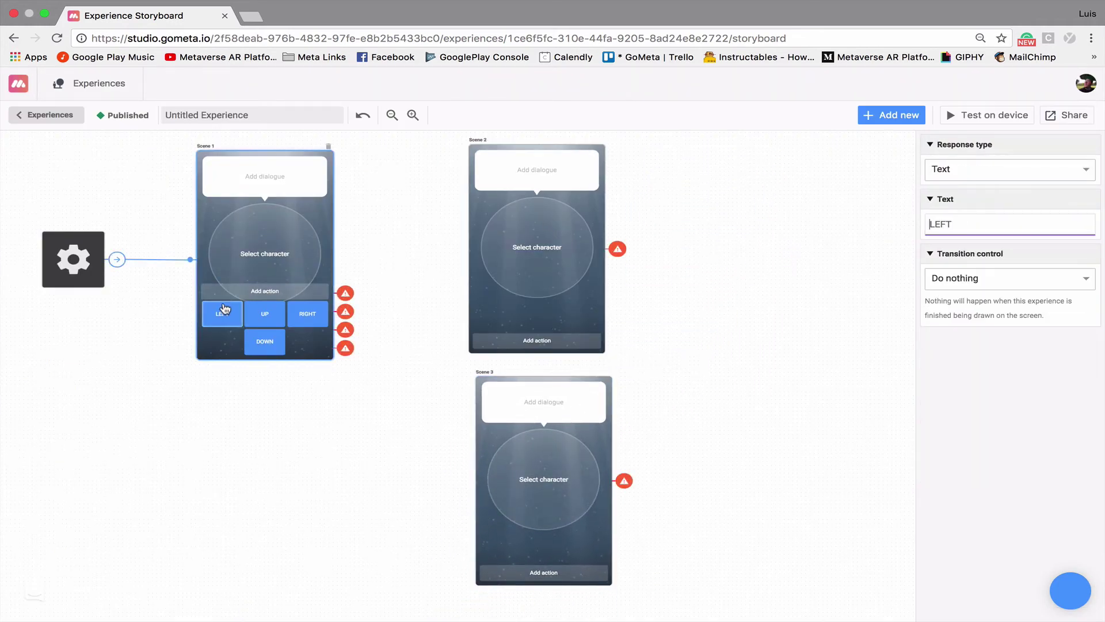
click(1030, 285)
click(1008, 319)
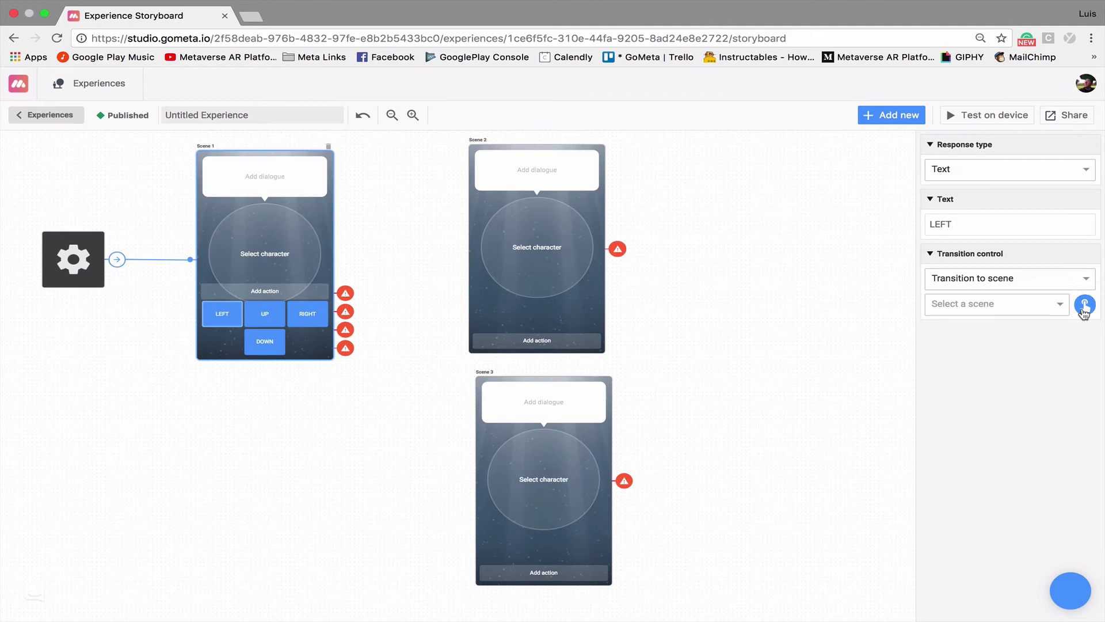
click(1084, 305)
click(501, 239)
Step: Set Scene 1's UP button to transition to Scene 3
click(266, 314)
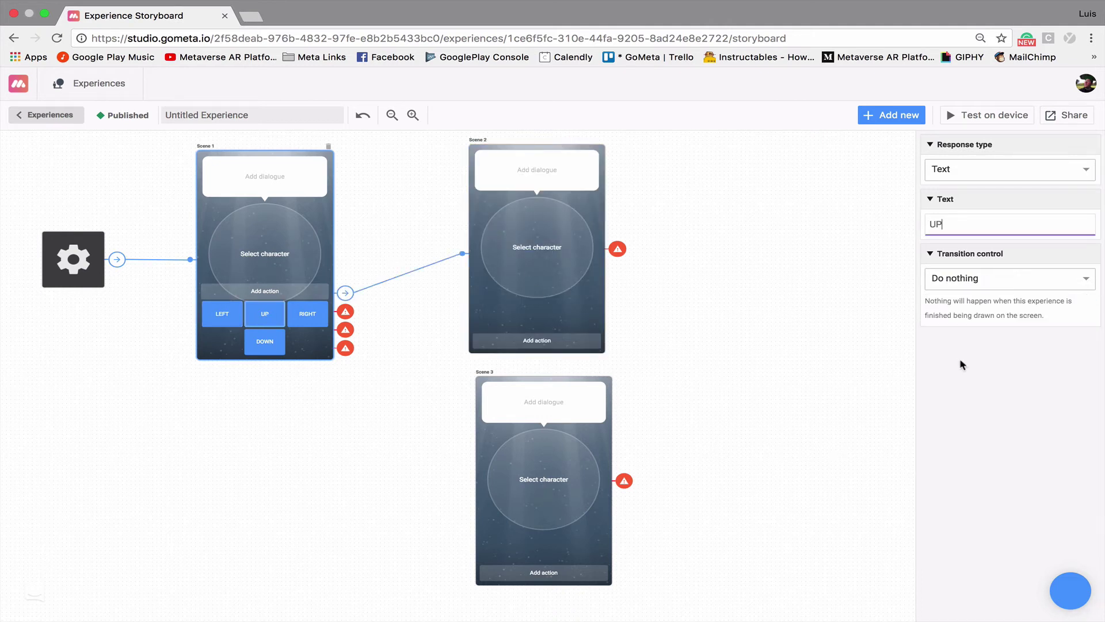
click(1058, 279)
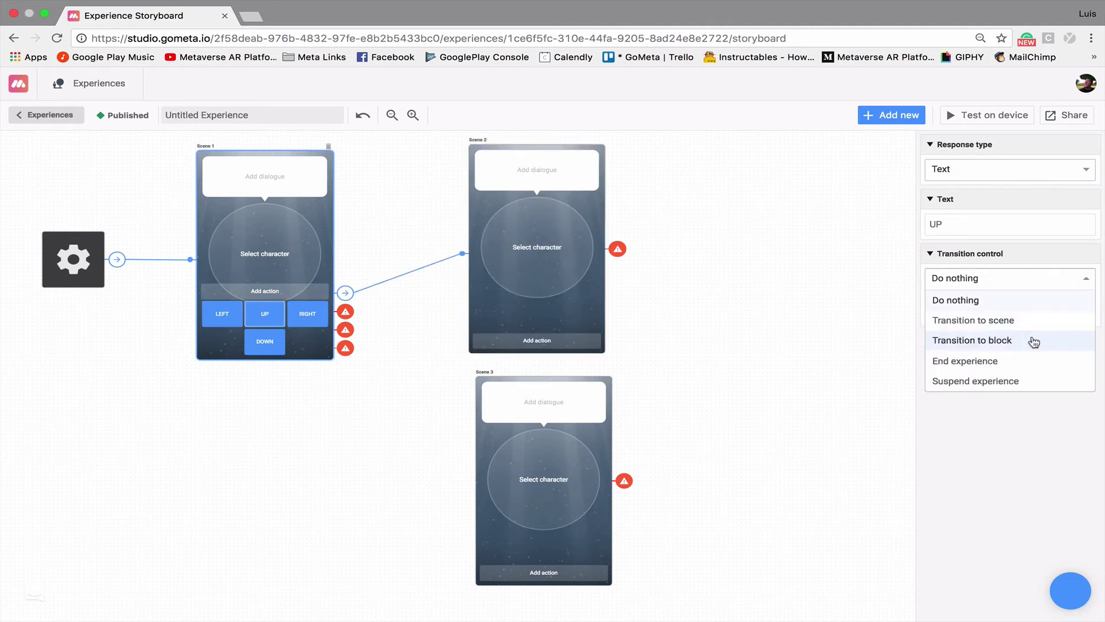
click(1059, 319)
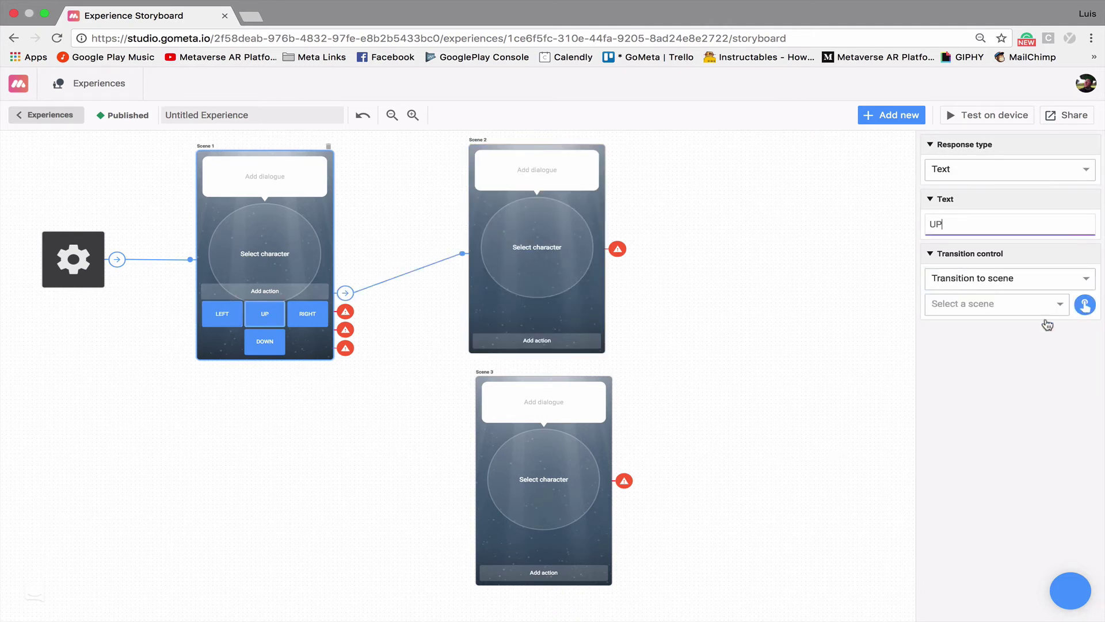
click(1085, 305)
click(570, 511)
Step: Set Scene 1's RIGHT button to transition to Scene 3
click(307, 314)
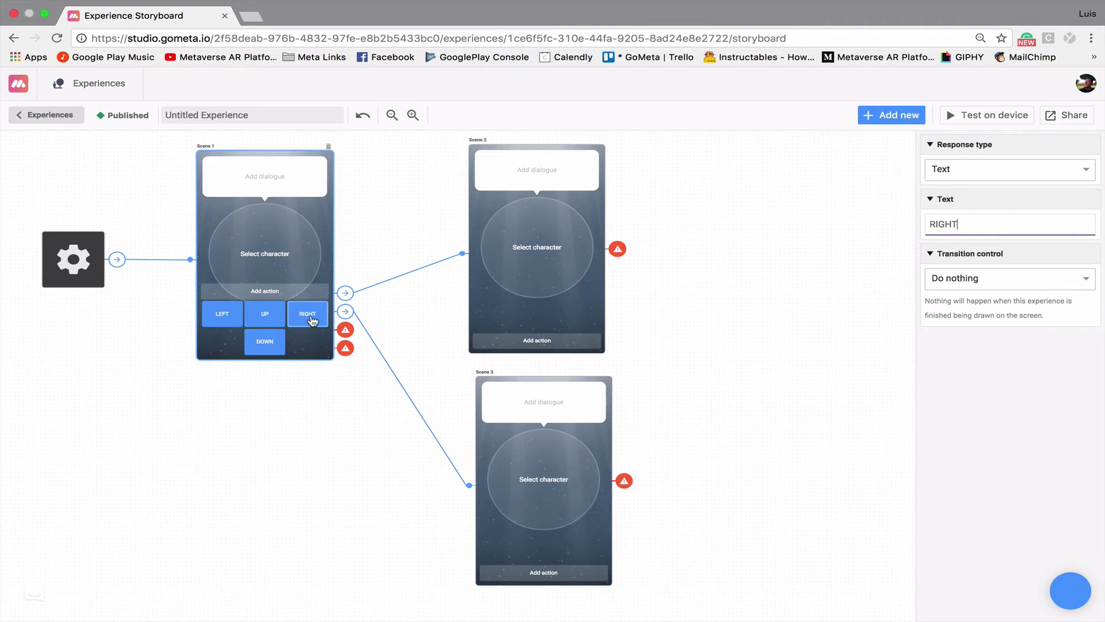
click(989, 286)
click(1002, 319)
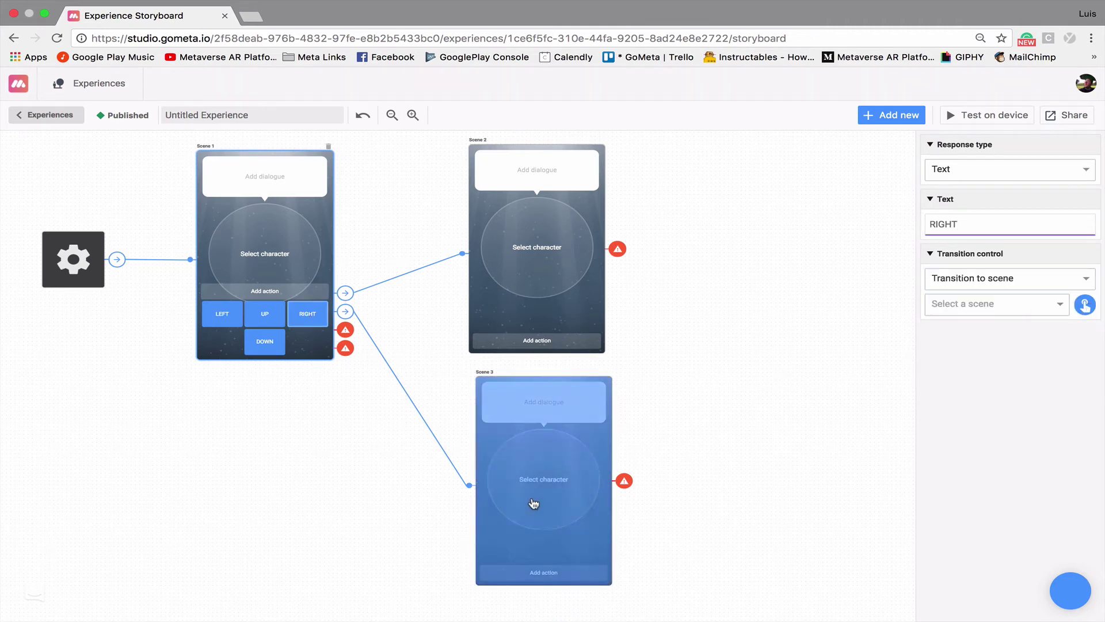
drag(535, 504, 534, 504)
Step: Set Scene 1's DOWN button to transition to Scene 3
click(269, 347)
click(1040, 278)
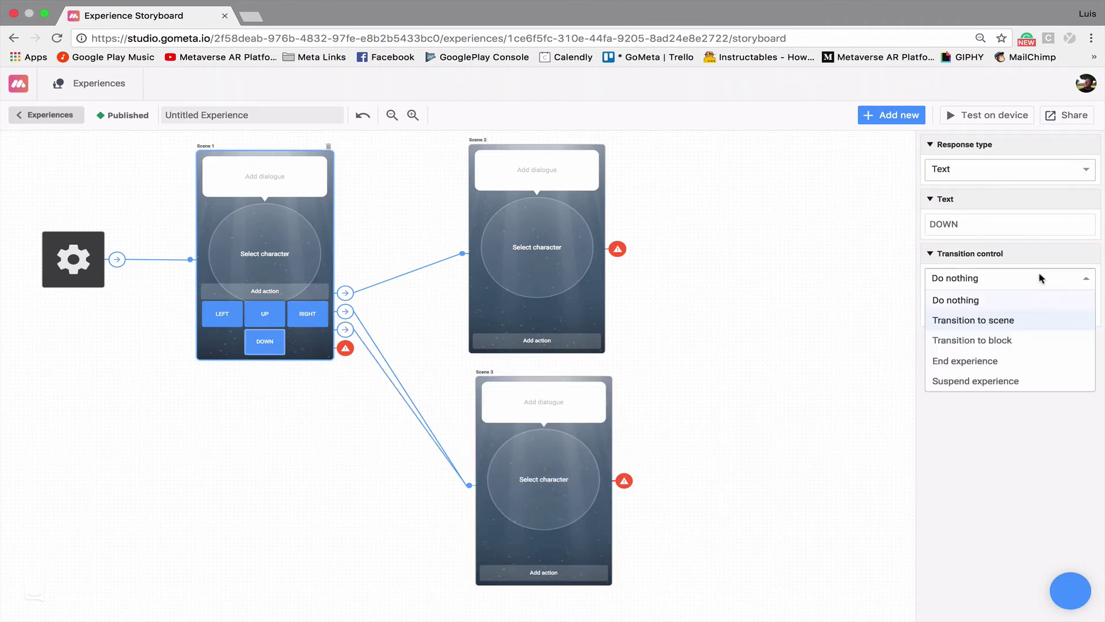
click(1022, 320)
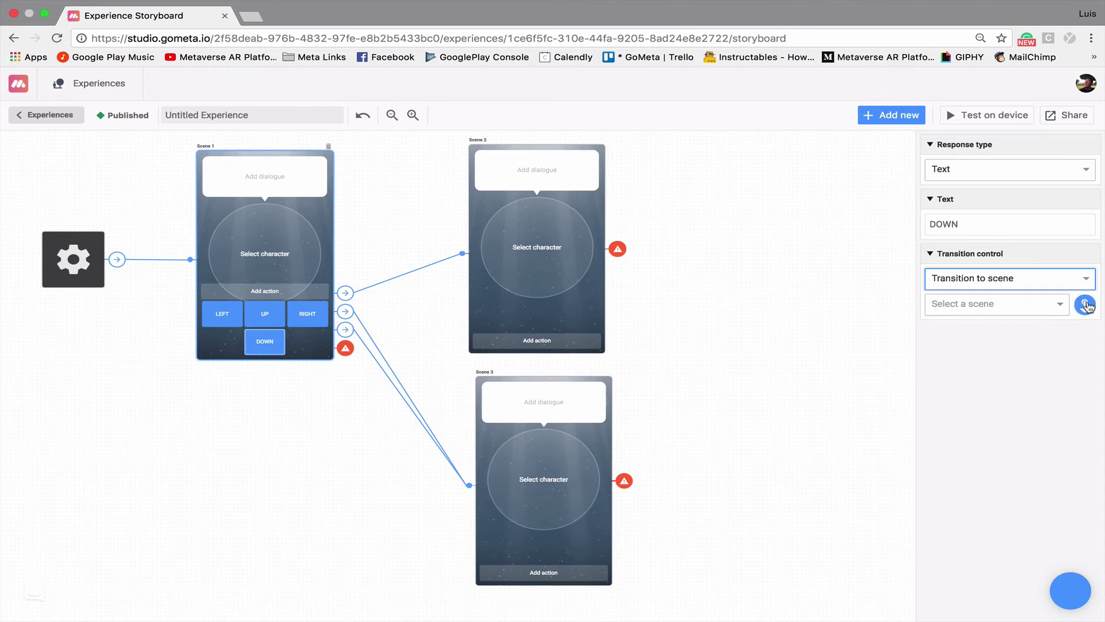
click(1085, 305)
click(586, 450)
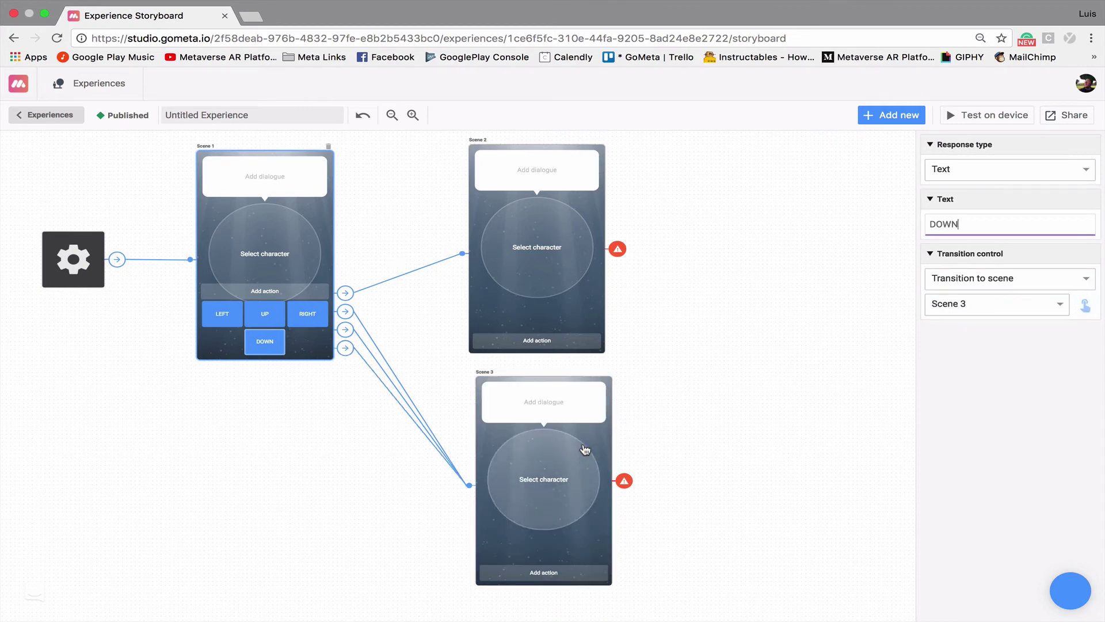
Step: Search the character library for "tree" and use The Talking Lady Tree as Scene 1's character
click(279, 240)
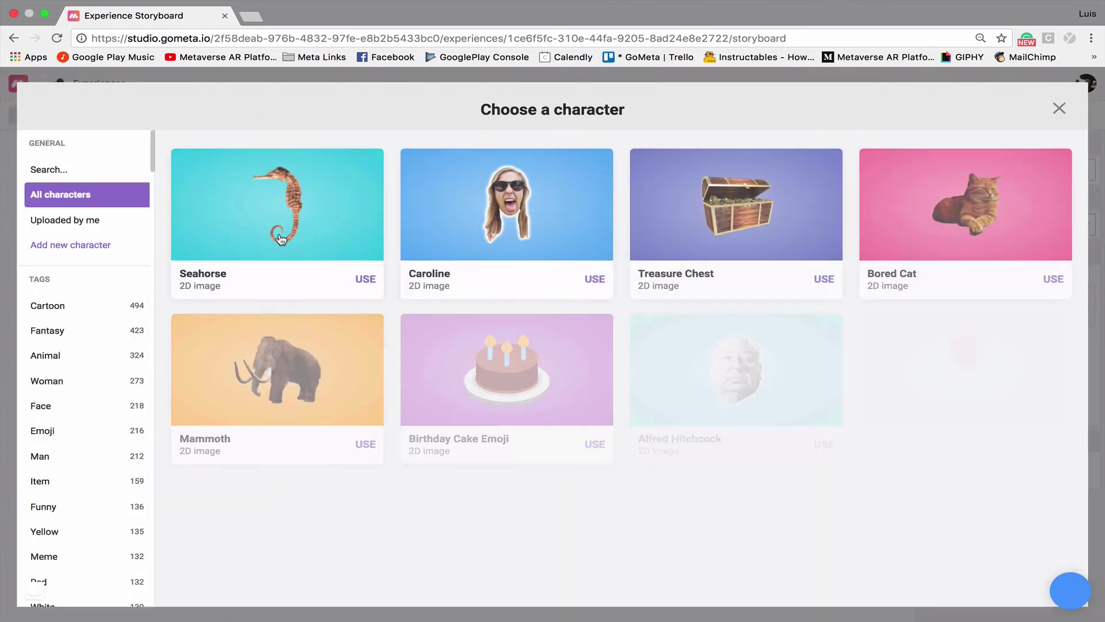
scroll(106, 375, down, 4)
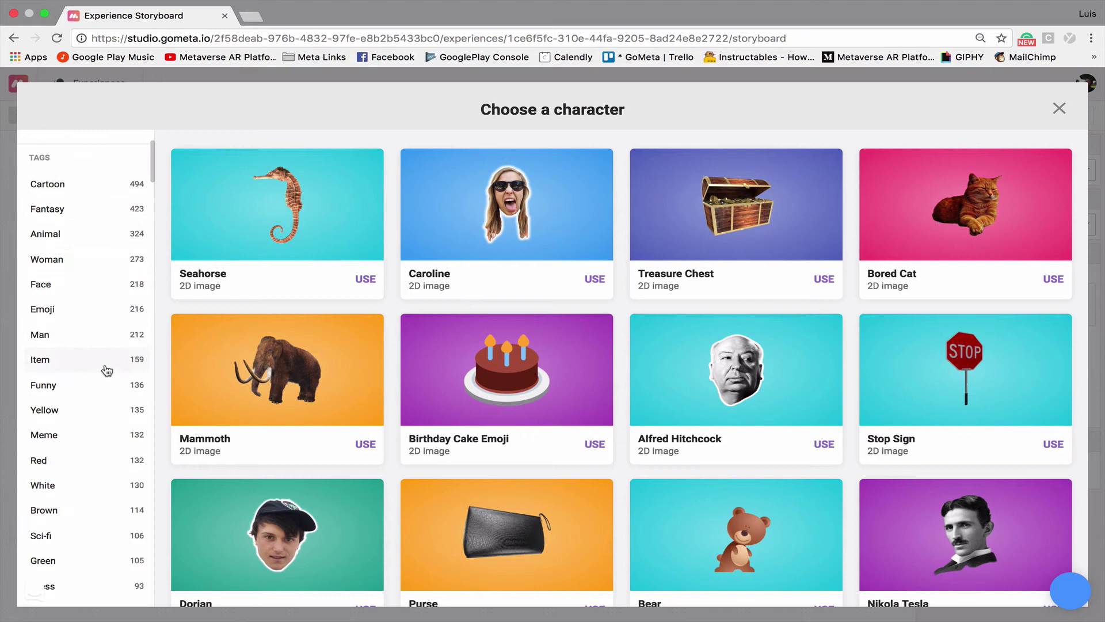
scroll(114, 353, up, 4)
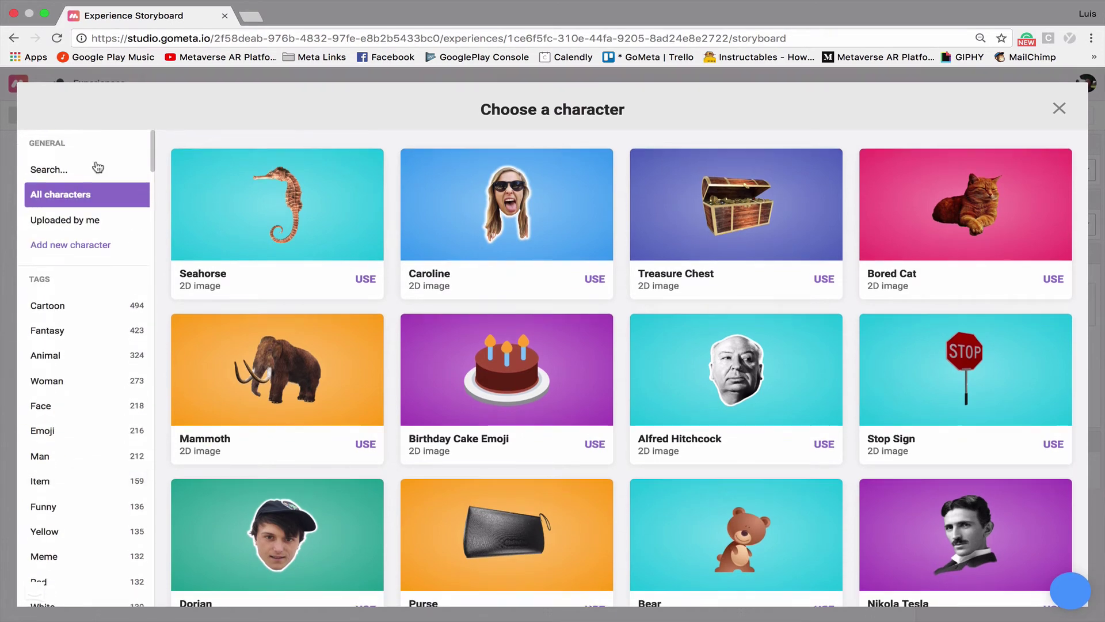
click(96, 168)
text(tr)
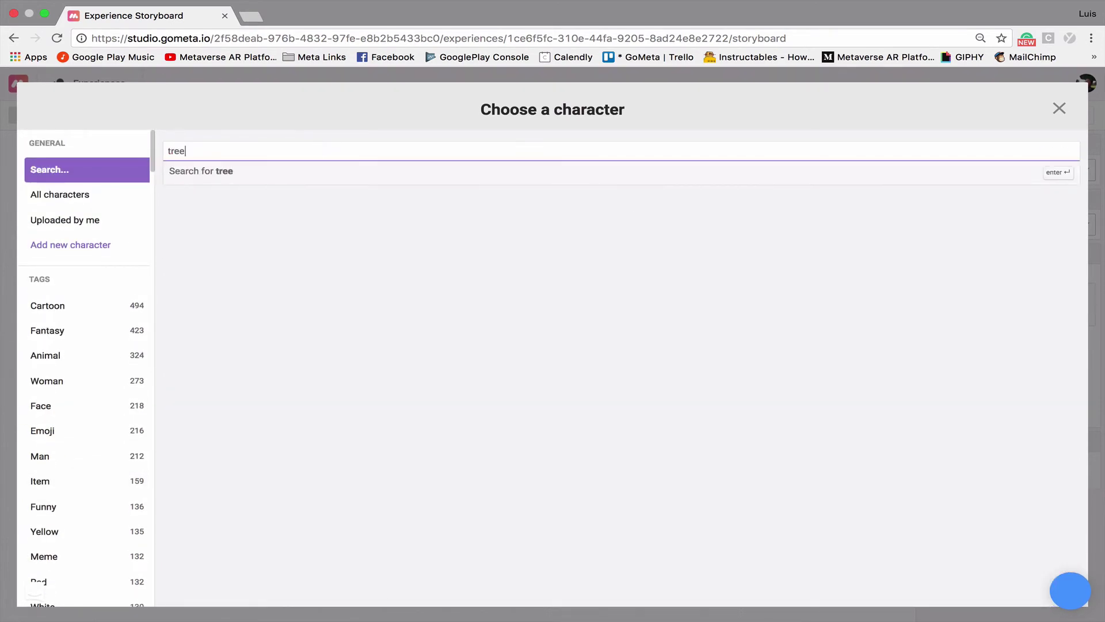
text(ee)
key(Return)
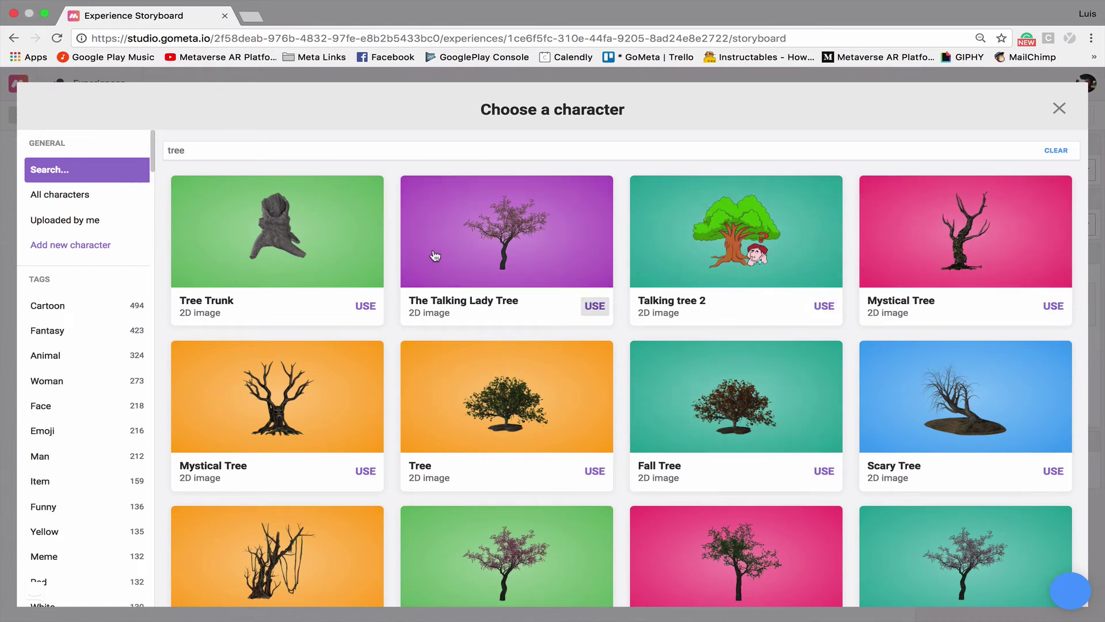
click(475, 245)
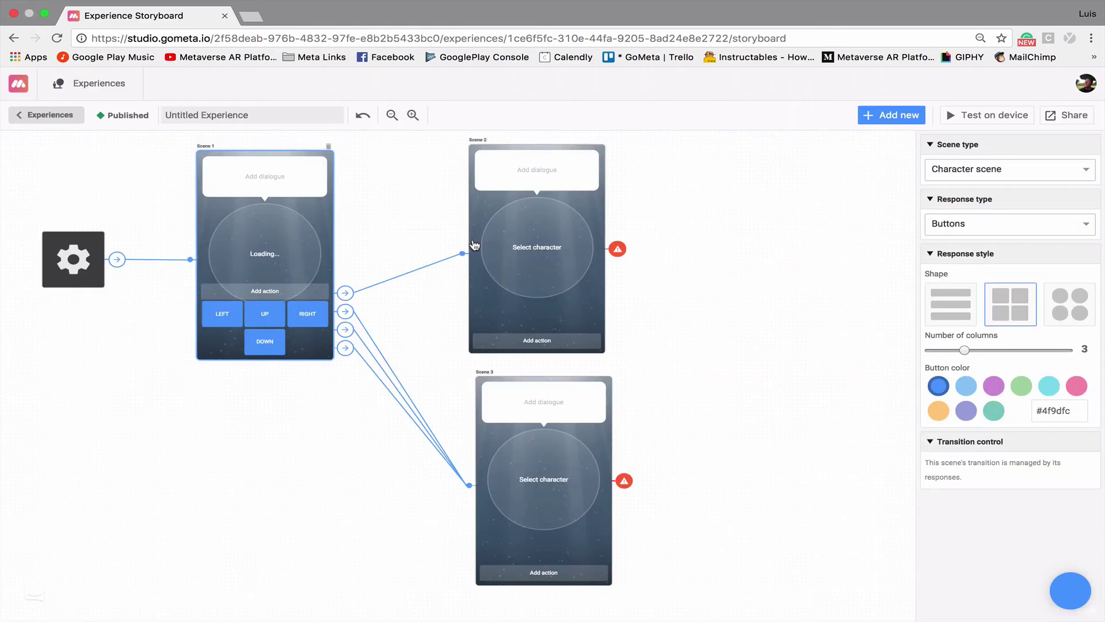
Step: Use the same leafy green Tree image as the character in both Scene 2 and Scene 3
click(541, 247)
scroll(656, 348, down, 3)
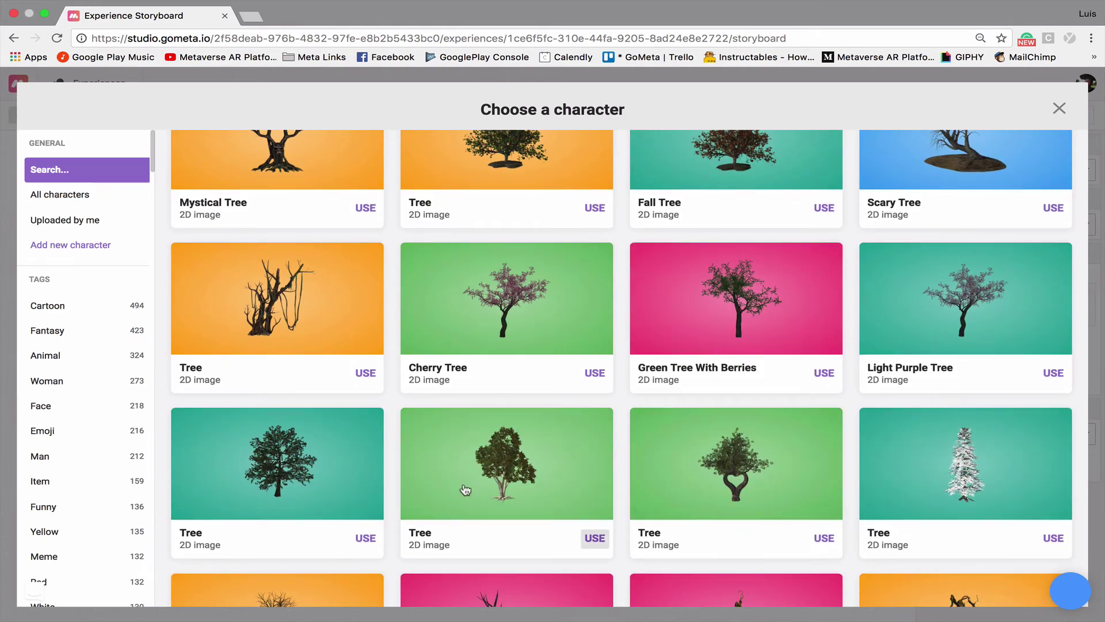
click(595, 538)
click(556, 446)
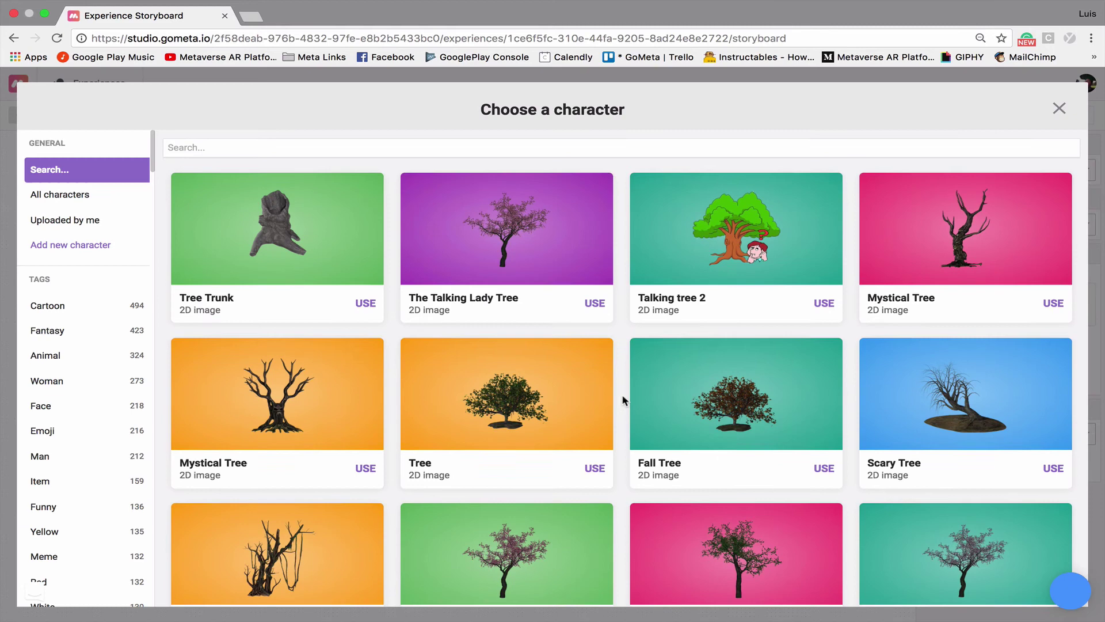
scroll(624, 399, down, 3)
click(595, 582)
Step: Add a Give item scene beside Scene 2 and add a response button to Scene 2
click(618, 250)
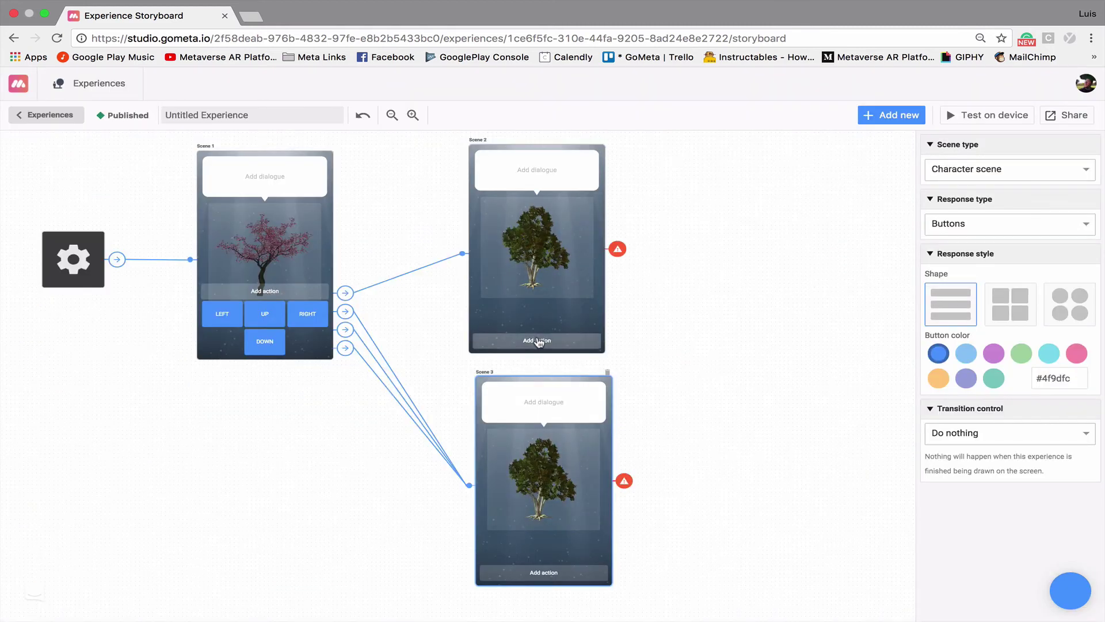
click(892, 115)
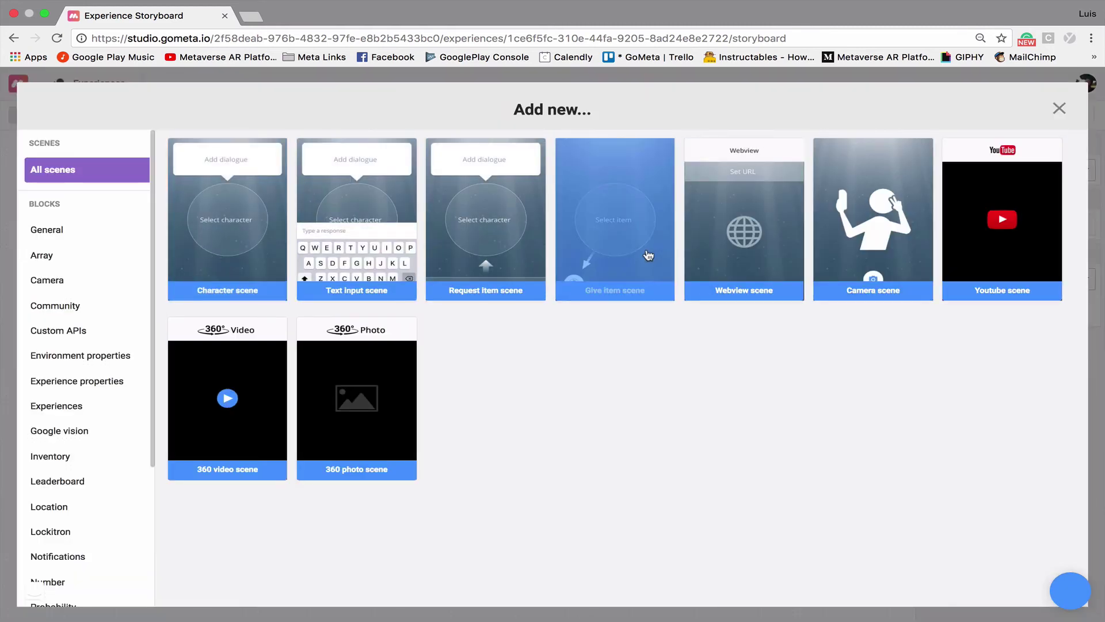
click(618, 235)
click(600, 306)
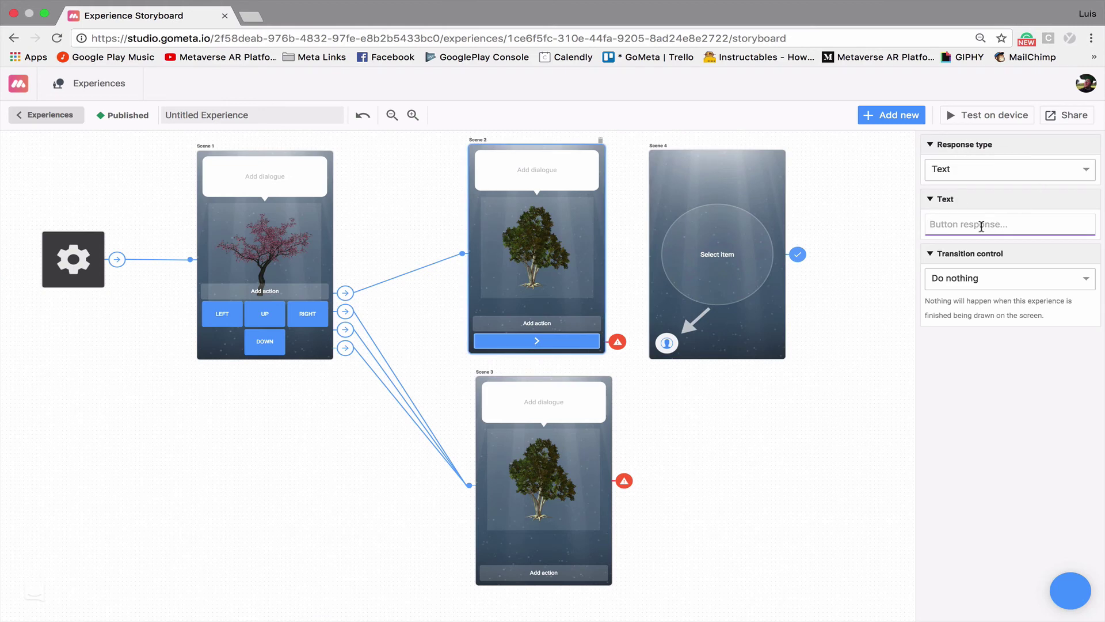
Step: Choose the plain slice of bread as the item given in Scene 4
click(749, 271)
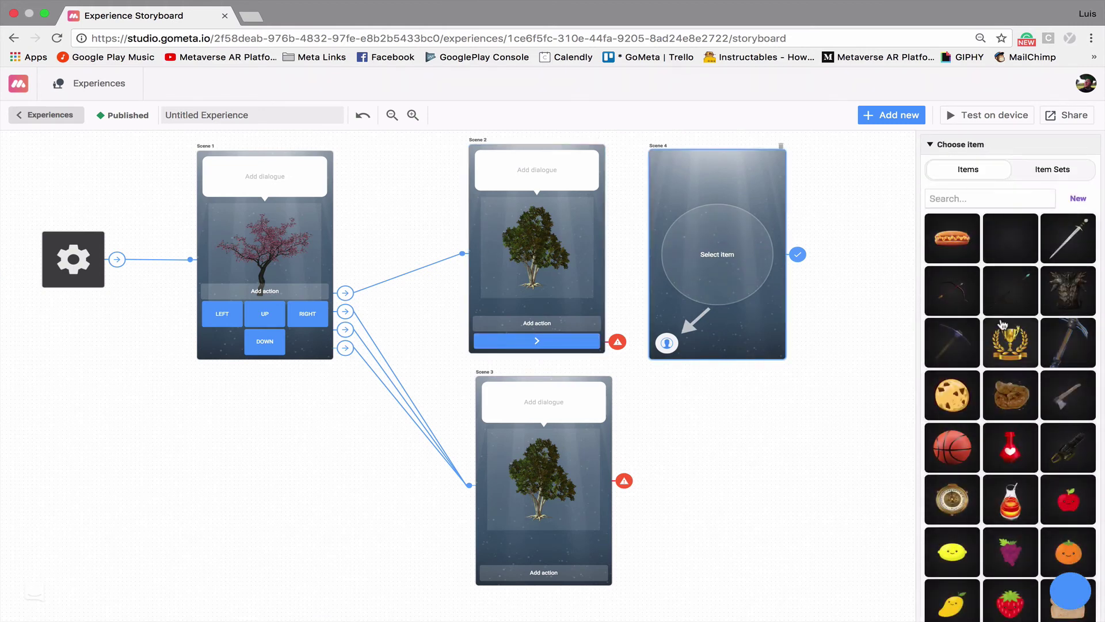
scroll(1017, 317, down, 2)
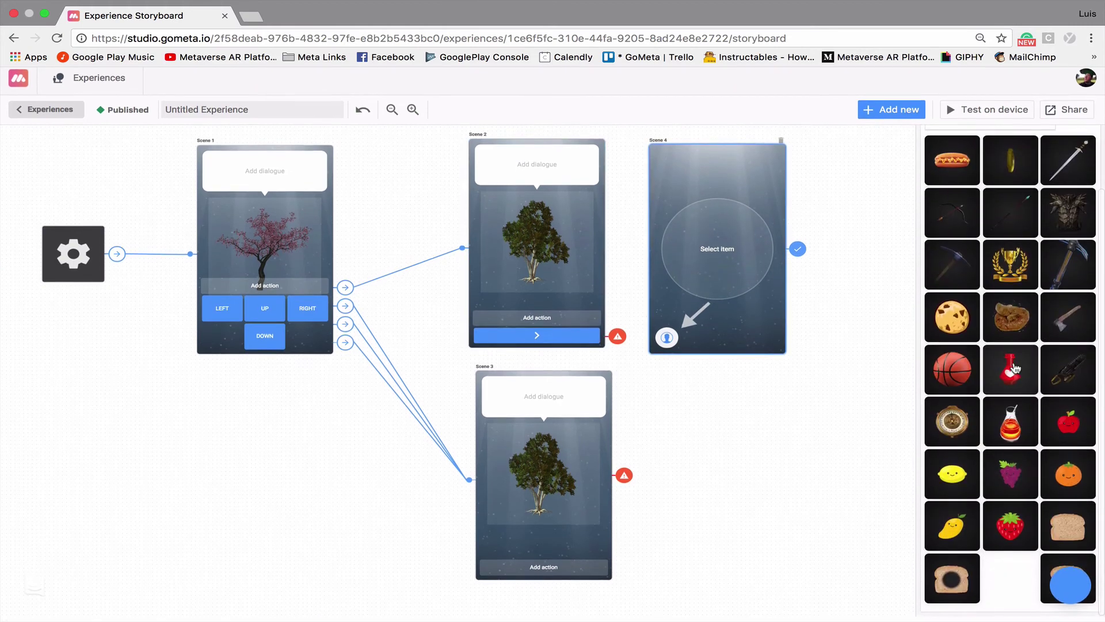
click(1067, 531)
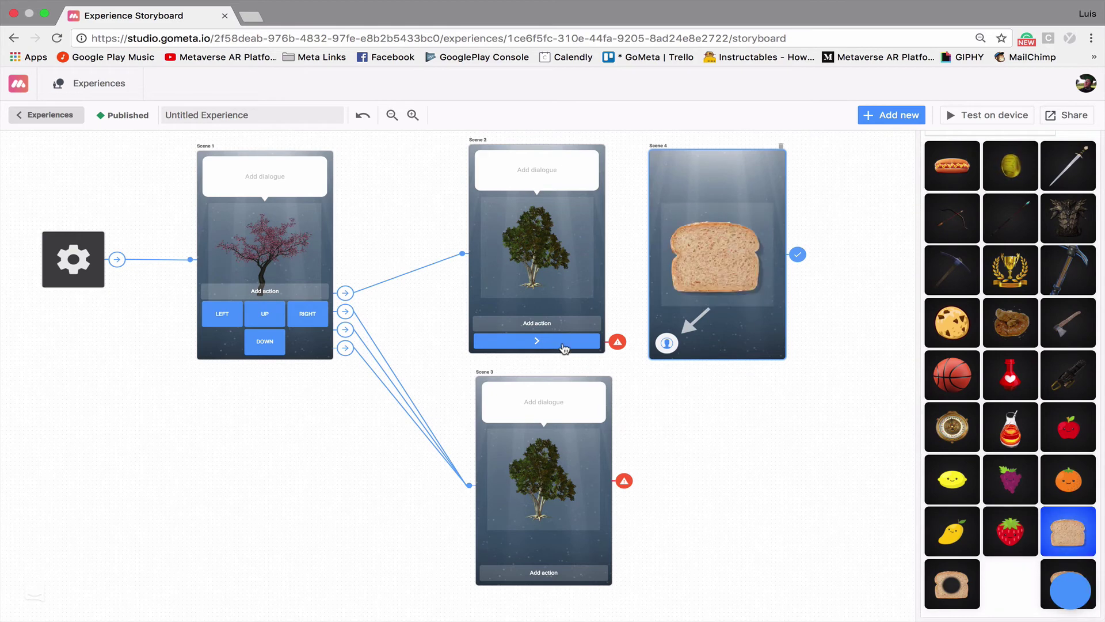
Step: Set Scene 1's dialogue to "Which way should we go?" and its button color to green #a6d6a6
click(265, 160)
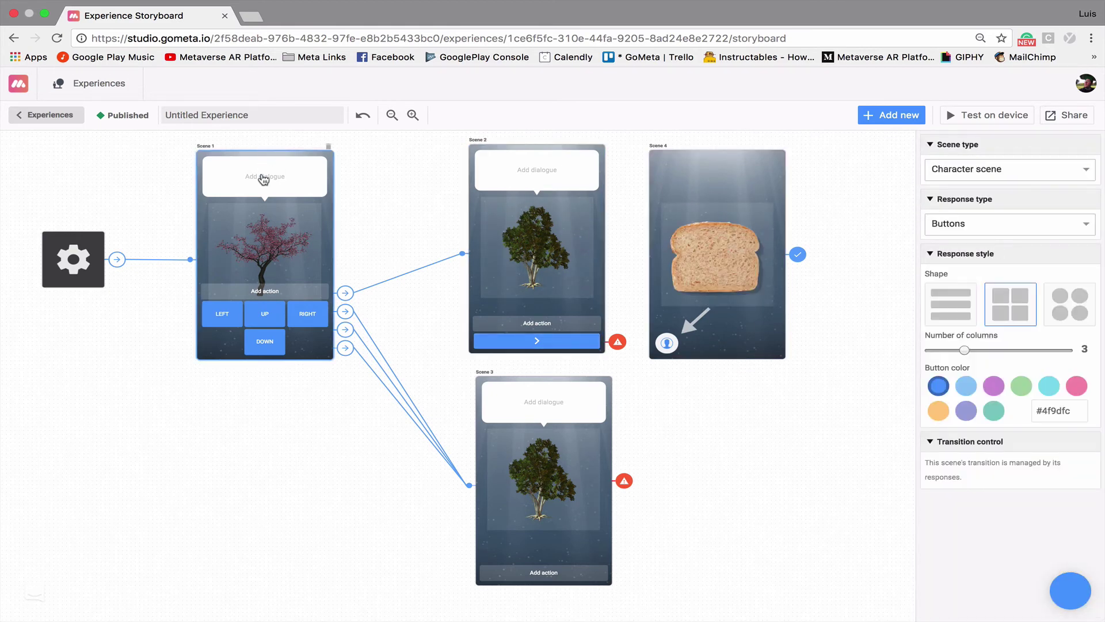
click(262, 174)
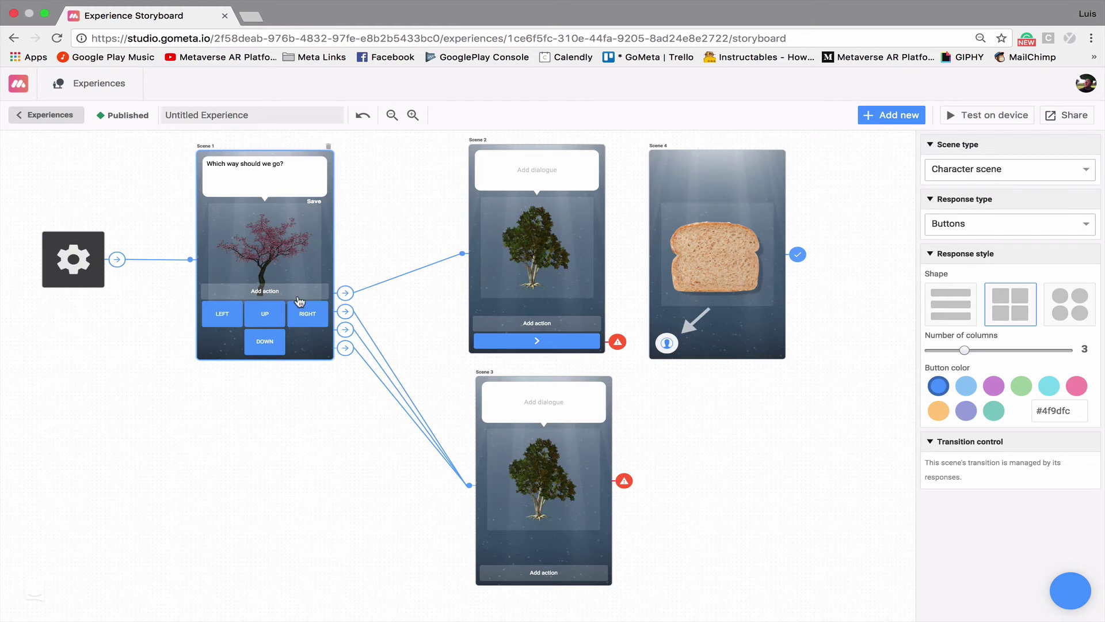
click(332, 264)
click(1021, 385)
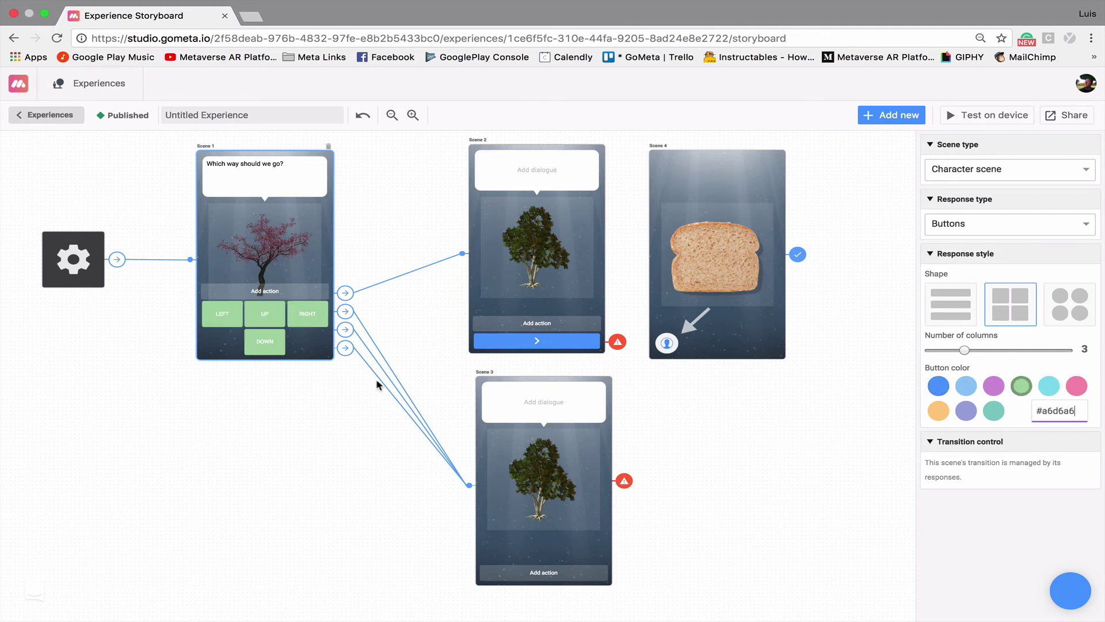
Step: Set Scene 2's dialogue to "Nice we made it out of the forest" and Scene 3's to "Still need to keep looking"
click(518, 173)
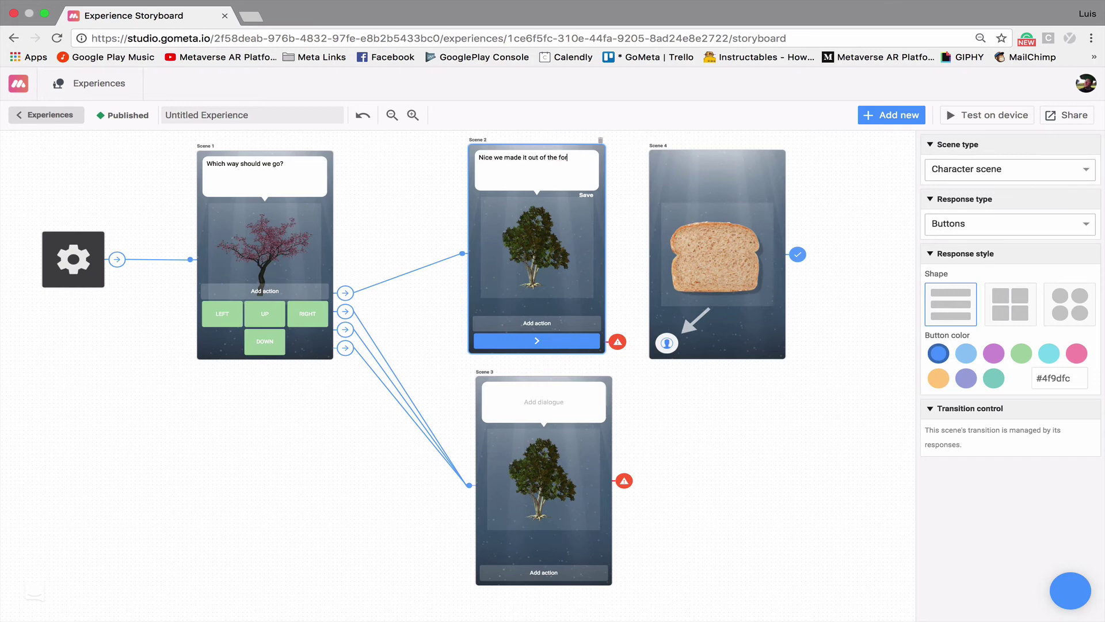
click(539, 403)
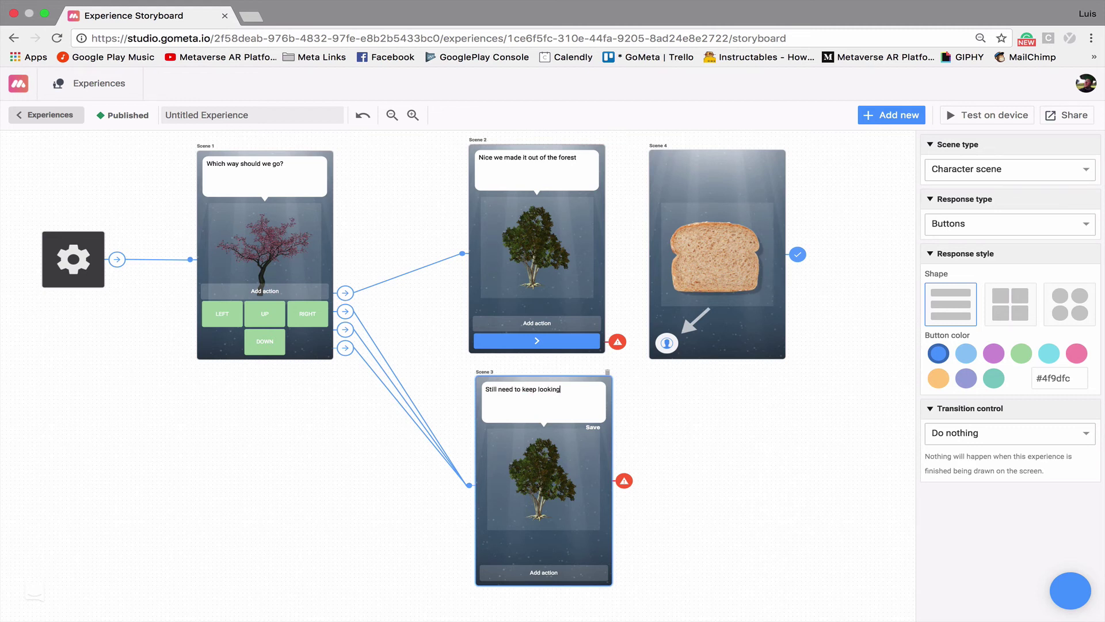
Step: Add a response button to Scene 3 and select the whole scene for editing
click(526, 572)
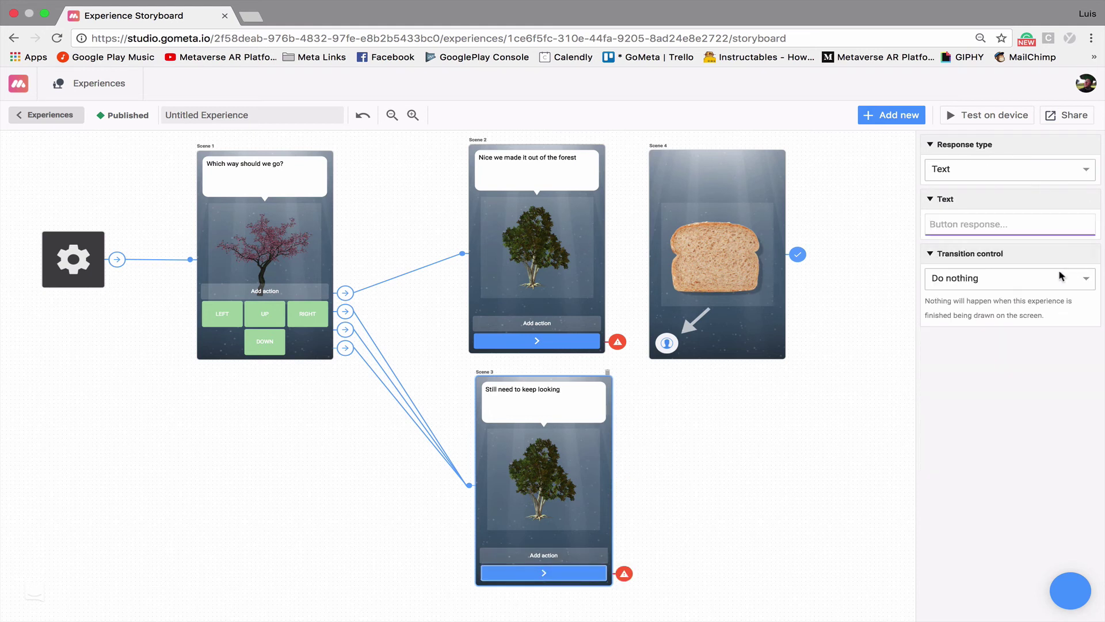
click(1062, 276)
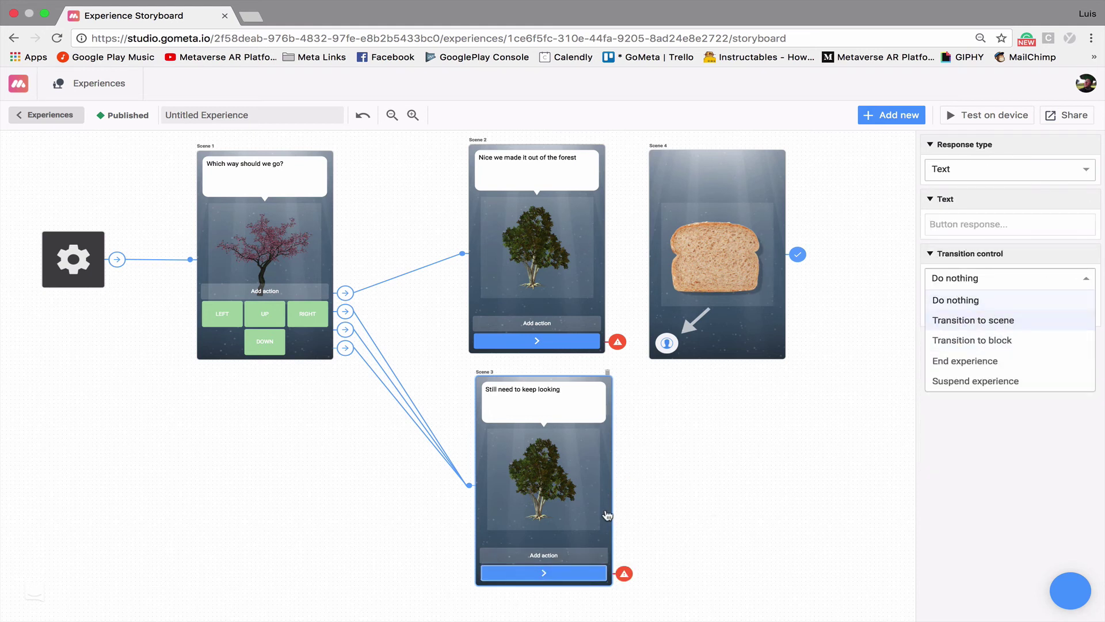
click(607, 514)
scroll(668, 373, down, 2)
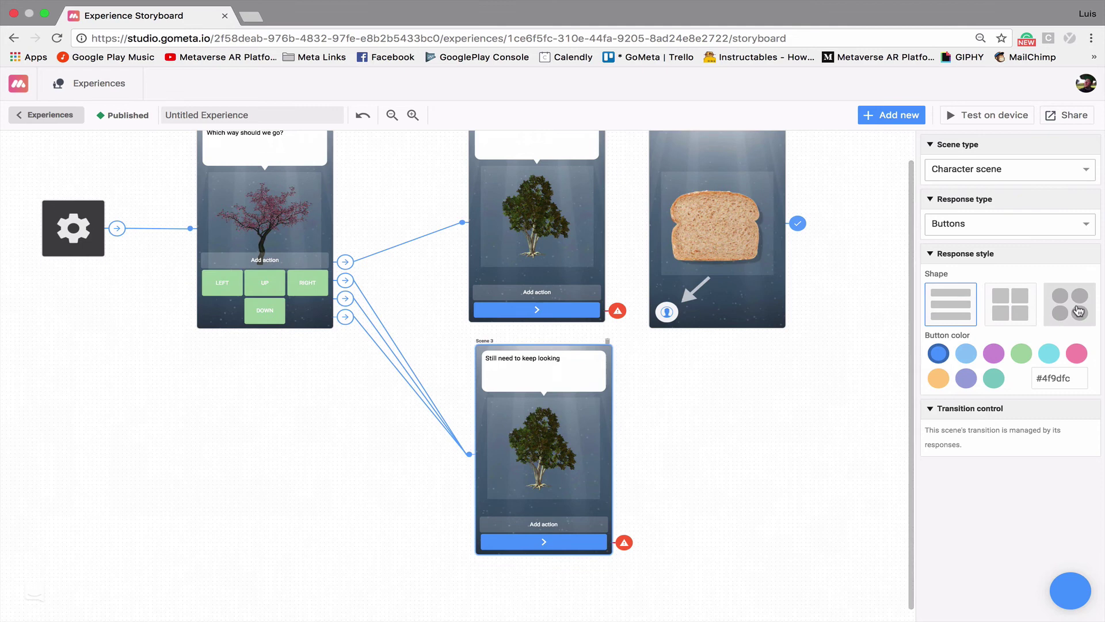
Step: Make Scene 3's response button round, color it purple #ce94d9 and label it "BACK"
click(1078, 311)
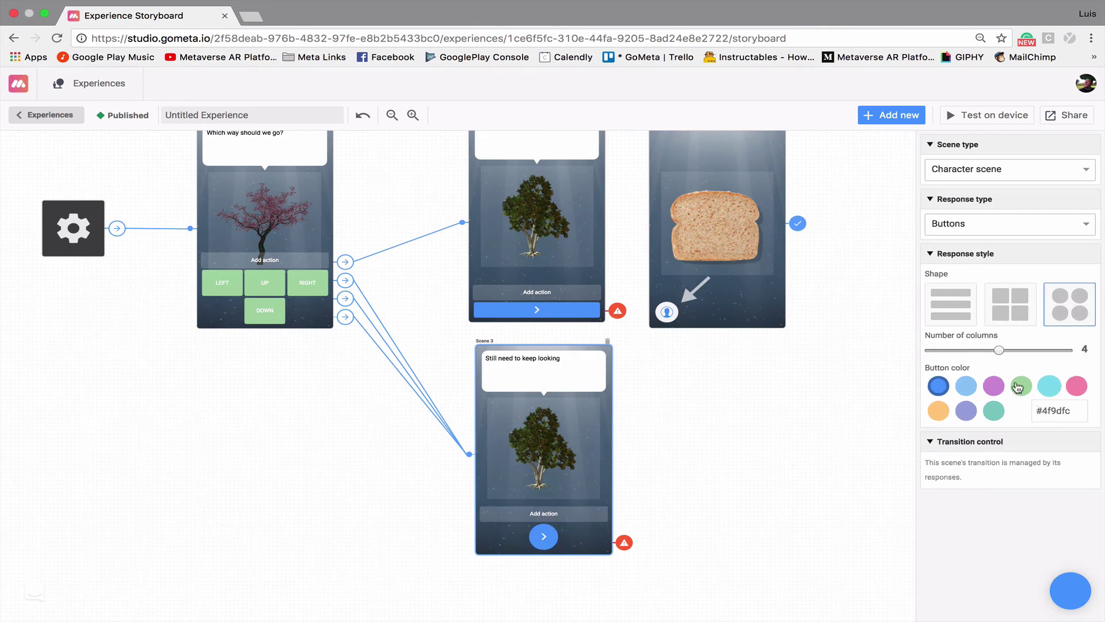
click(994, 385)
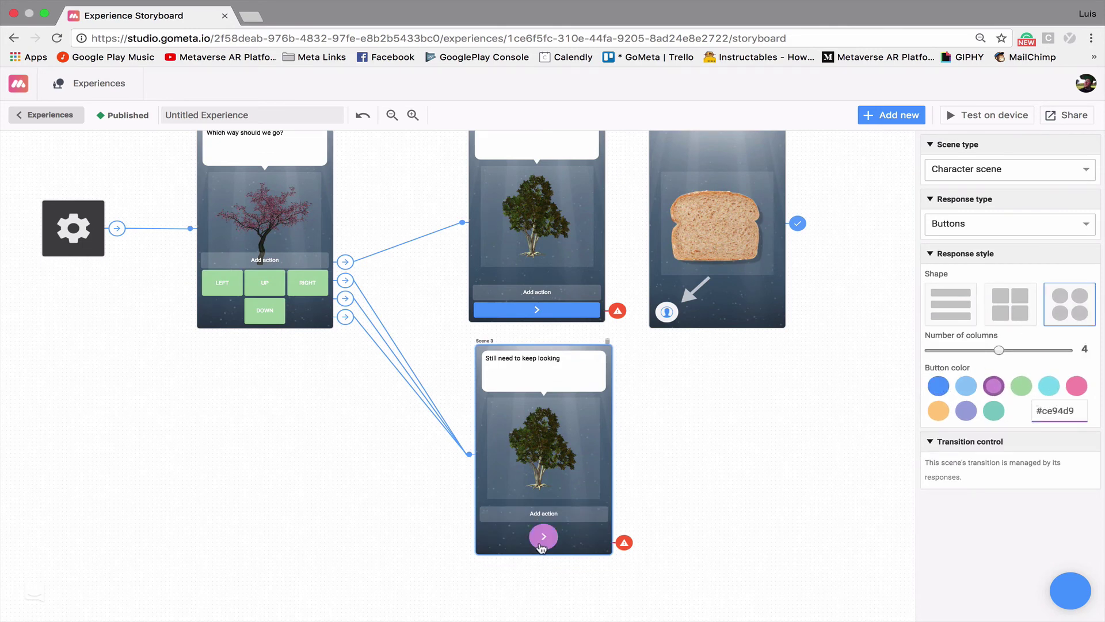
click(543, 541)
text(BACK)
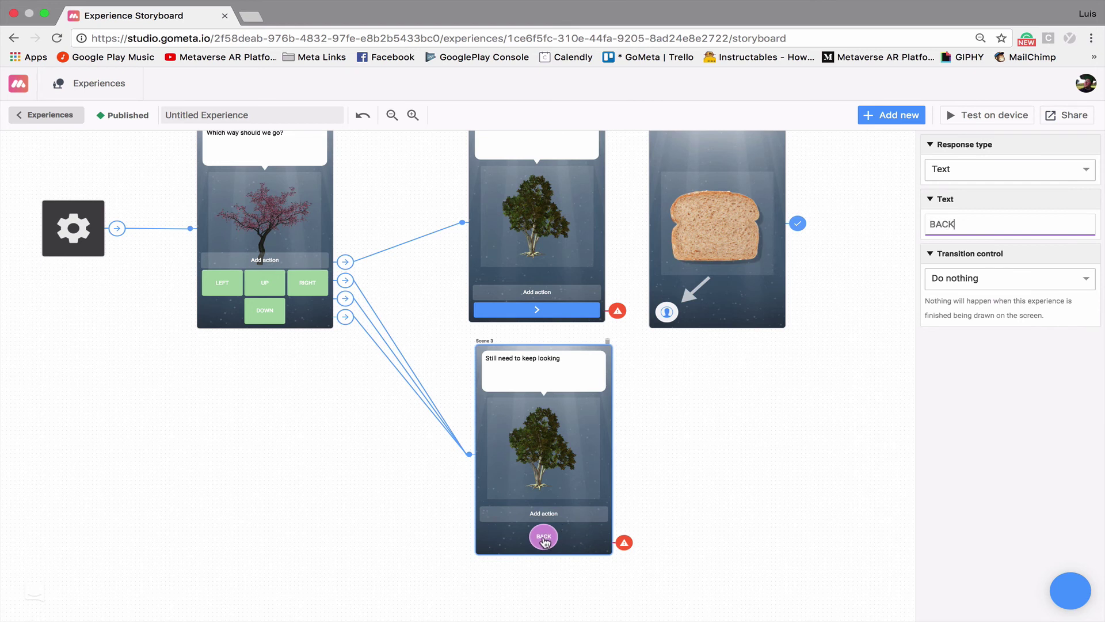
Step: Make Scene 3's BACK button transition to Scene 1
click(1044, 282)
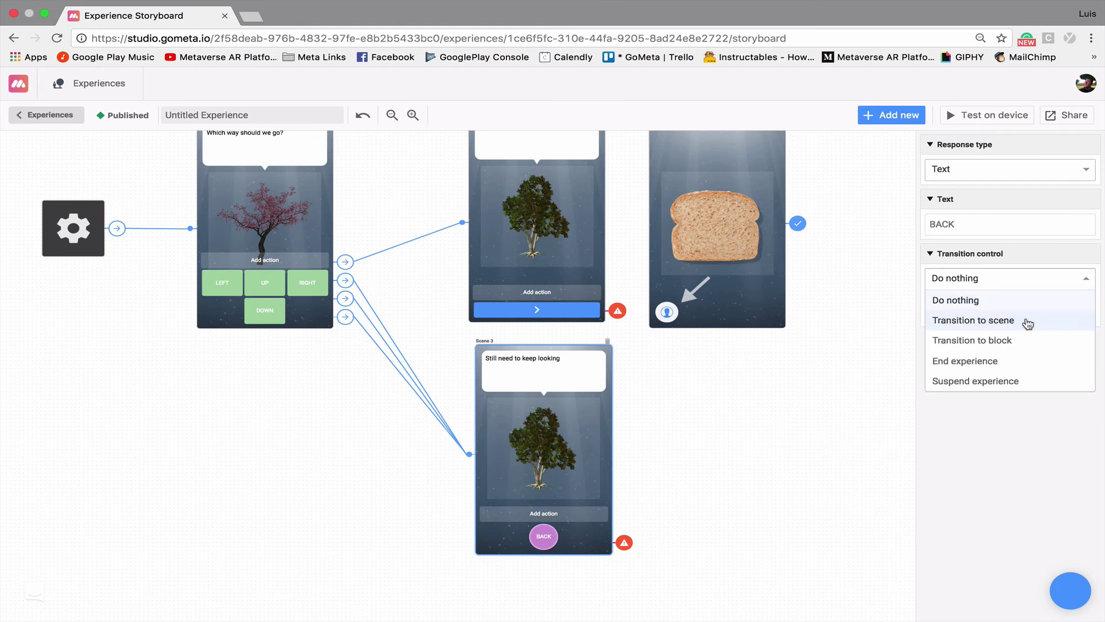
click(1028, 324)
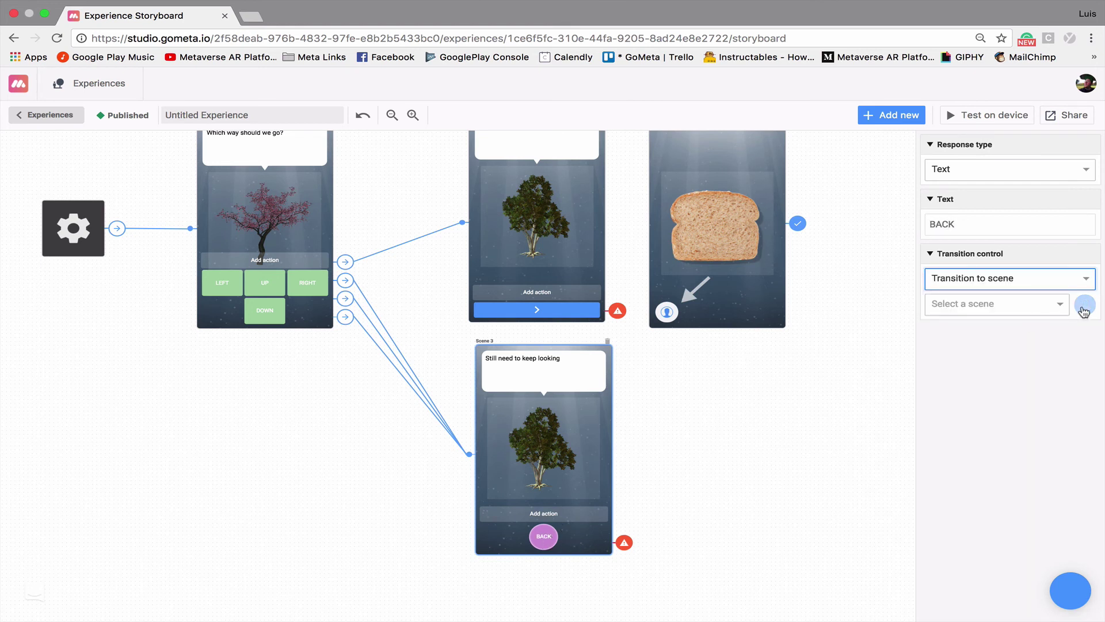
click(1085, 306)
click(256, 206)
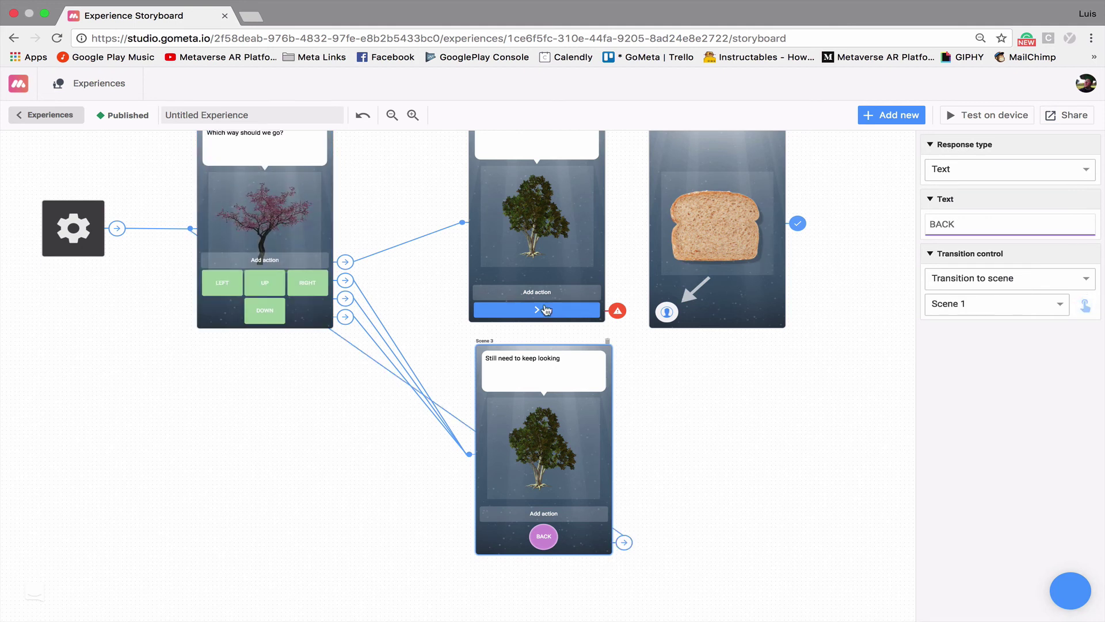
Step: Give Scene 2's response button the circular shape and the light orange color
click(547, 310)
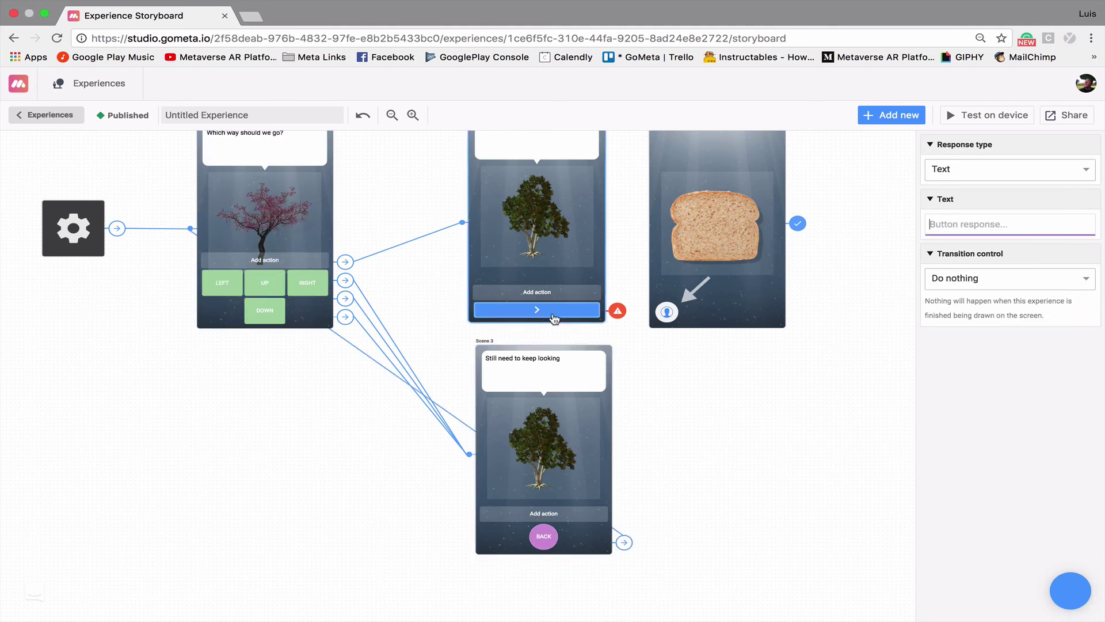
scroll(576, 333, up, 1)
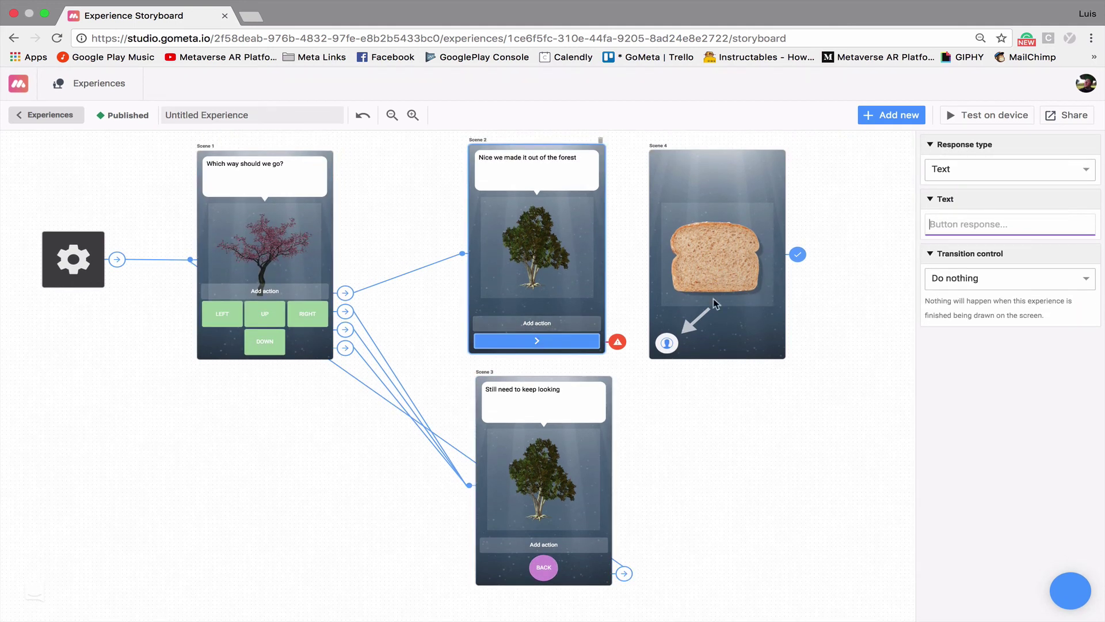
click(553, 259)
click(1070, 304)
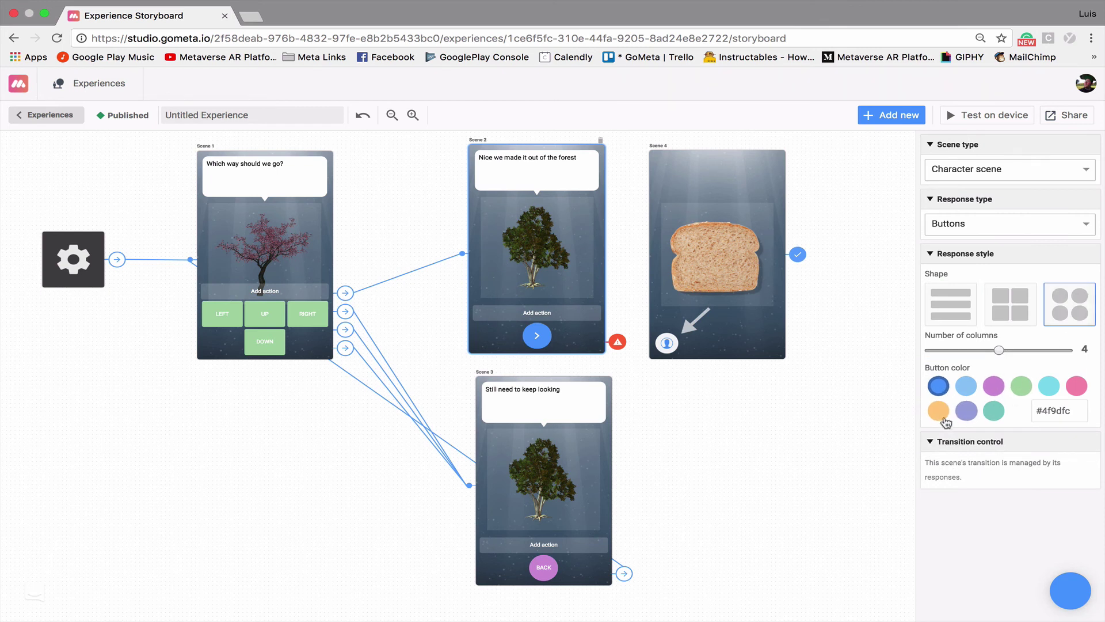
click(938, 410)
Step: Label Scene 2's response button "BREAD" and make it transition to Scene 4
click(544, 345)
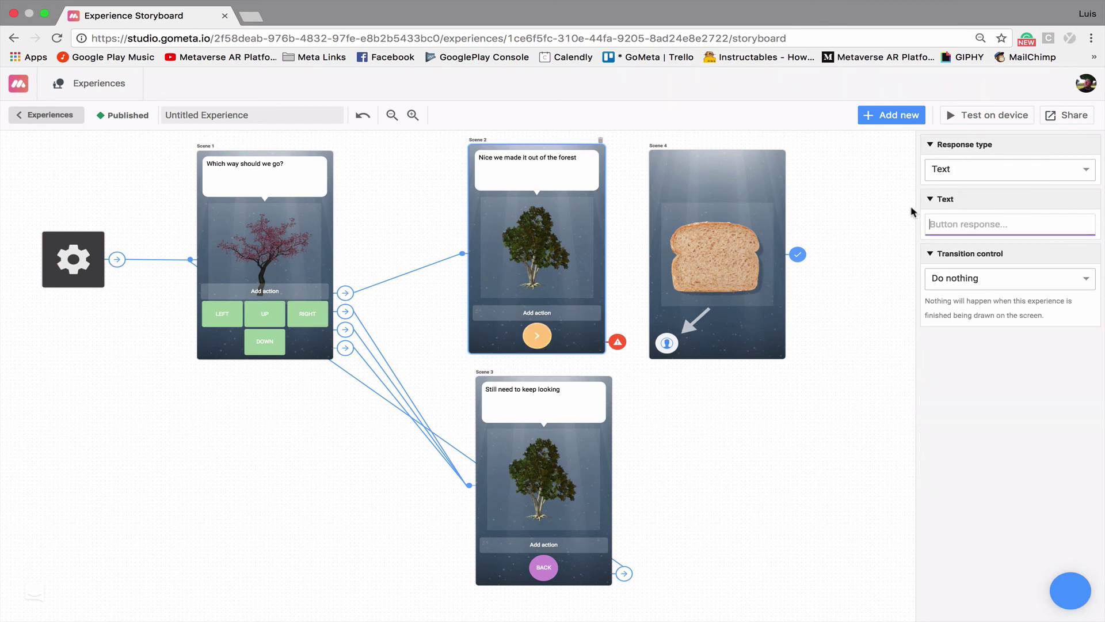
text(BREAD)
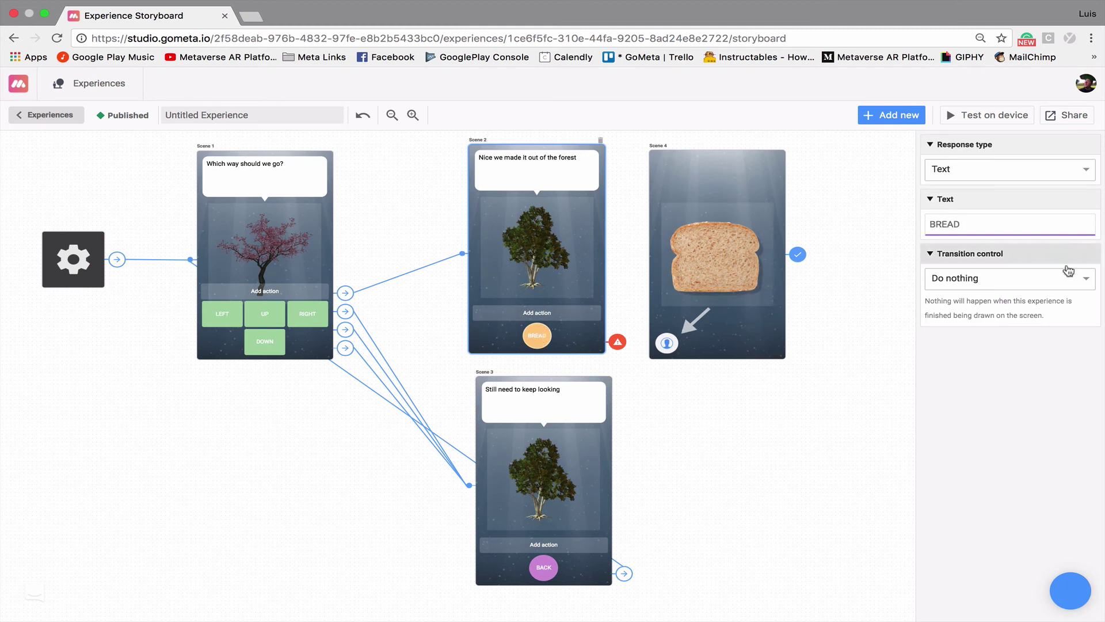
click(1069, 280)
click(1067, 320)
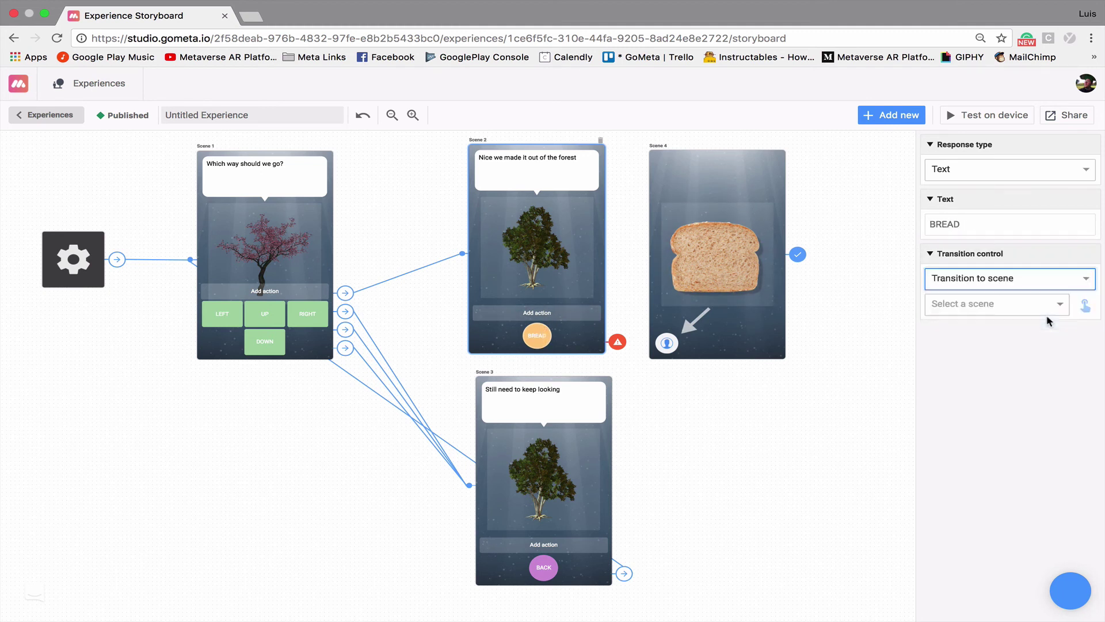
click(1085, 306)
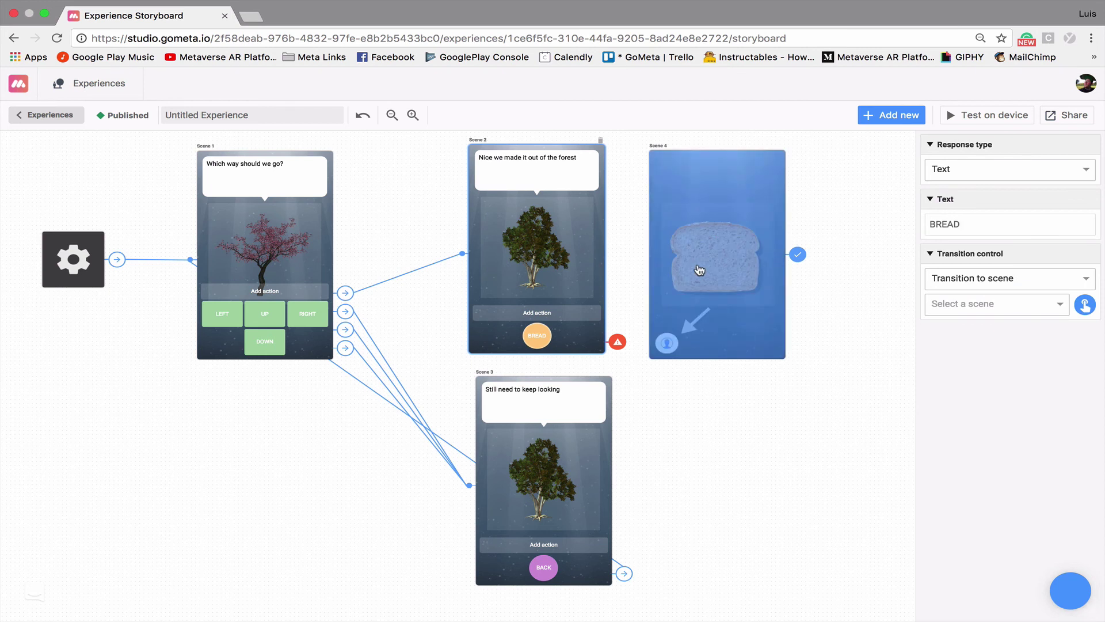
click(739, 276)
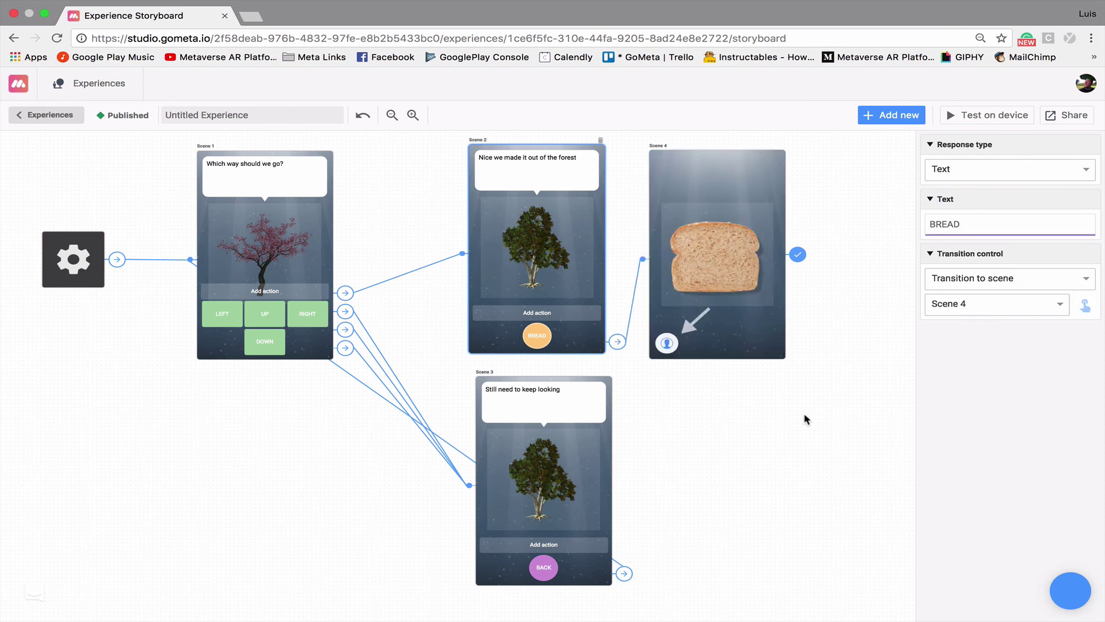
Step: Rename the experience "NEW Buttons Example 1"
click(236, 113)
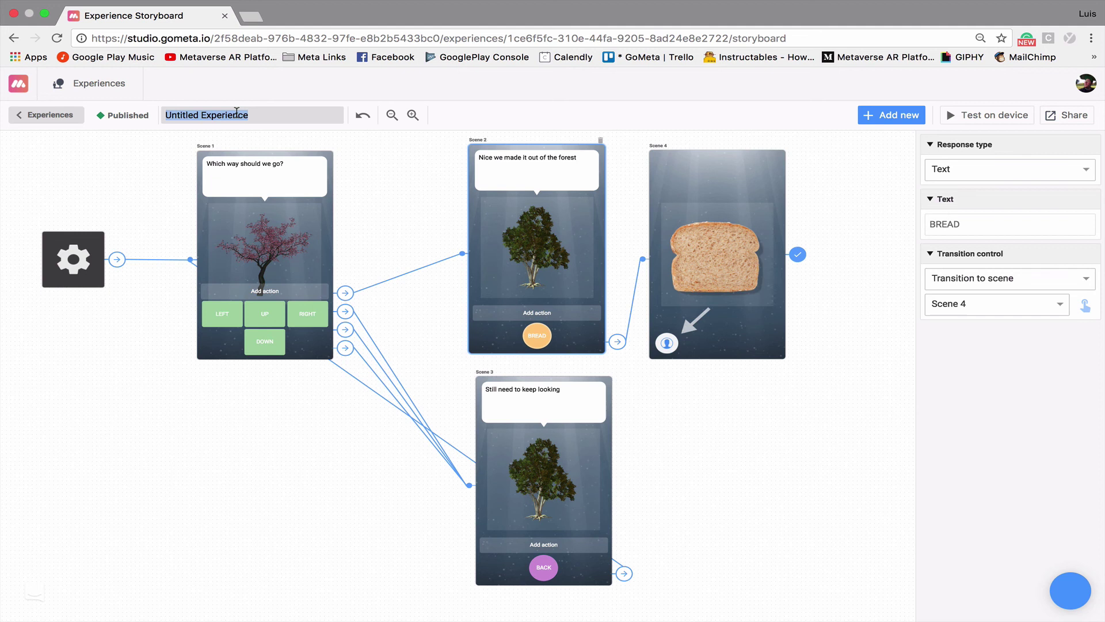
text(NEW Bu)
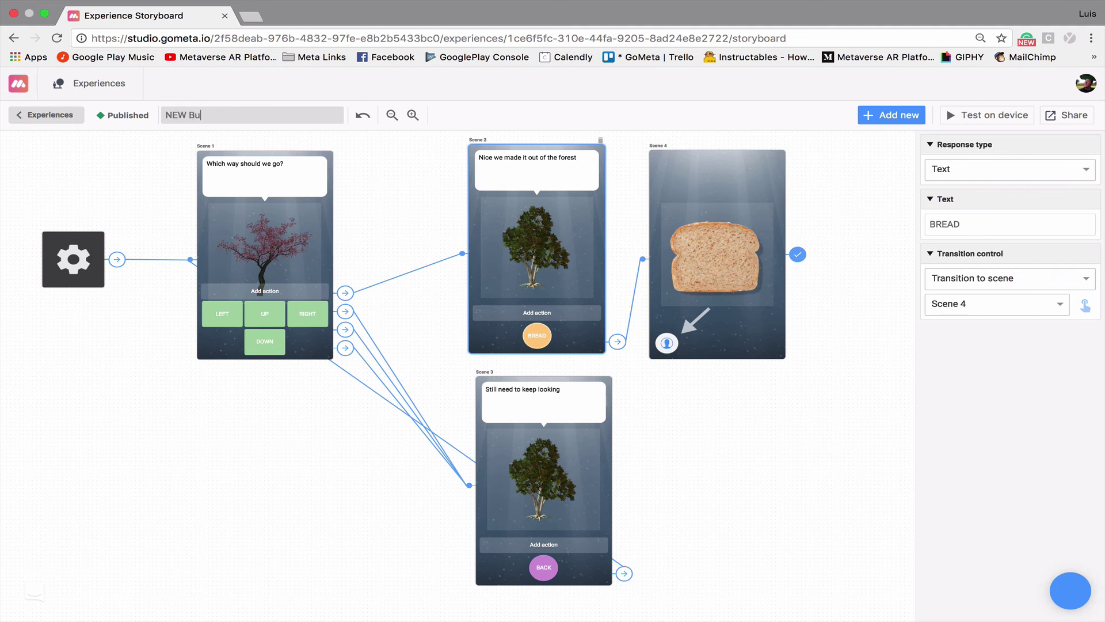
text(ttons Example 1)
Step: Review the settings of Scene 1's UP button and the scene's response style
click(260, 317)
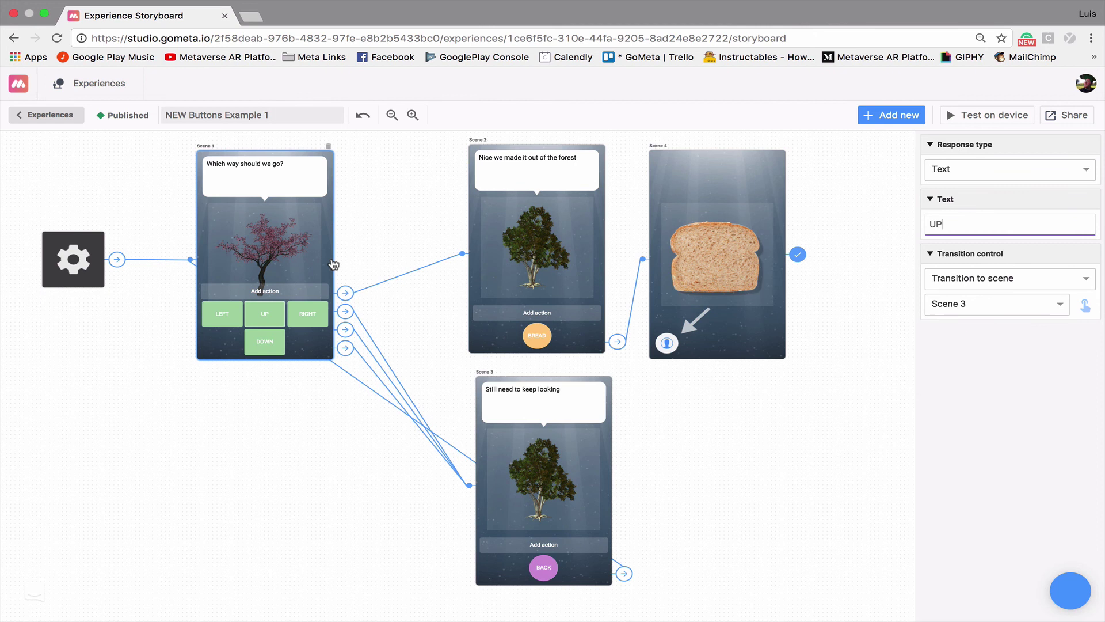
click(329, 238)
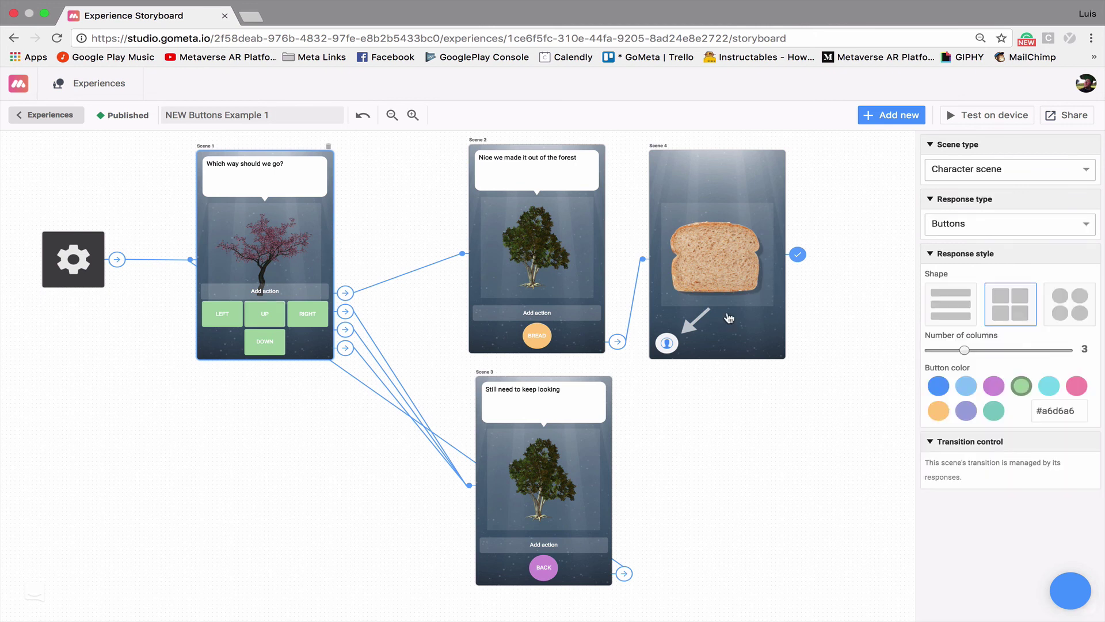